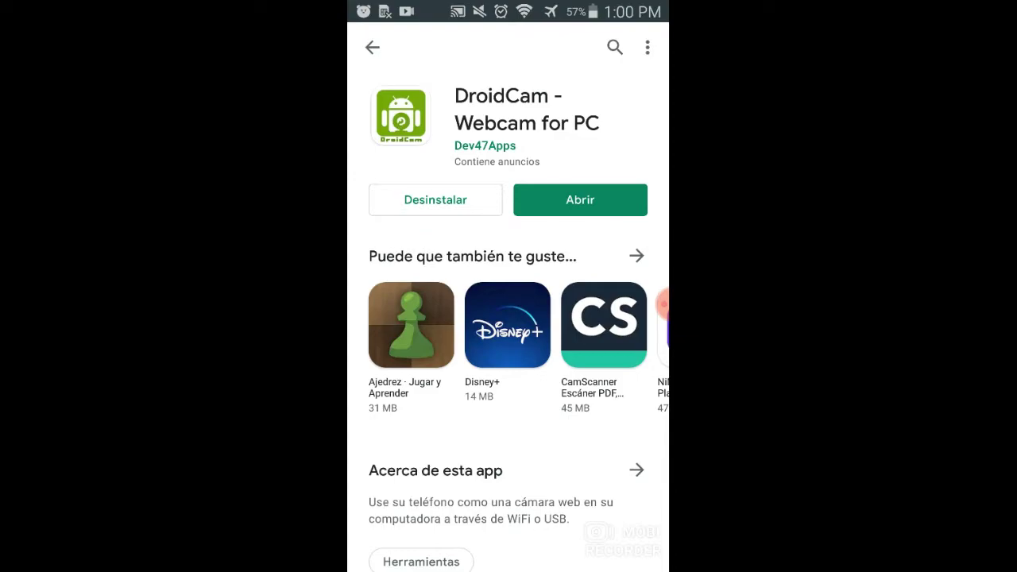
- Open DroidCam on the phone and go through its help pages to the WiFi connection details
left_click(580, 199)
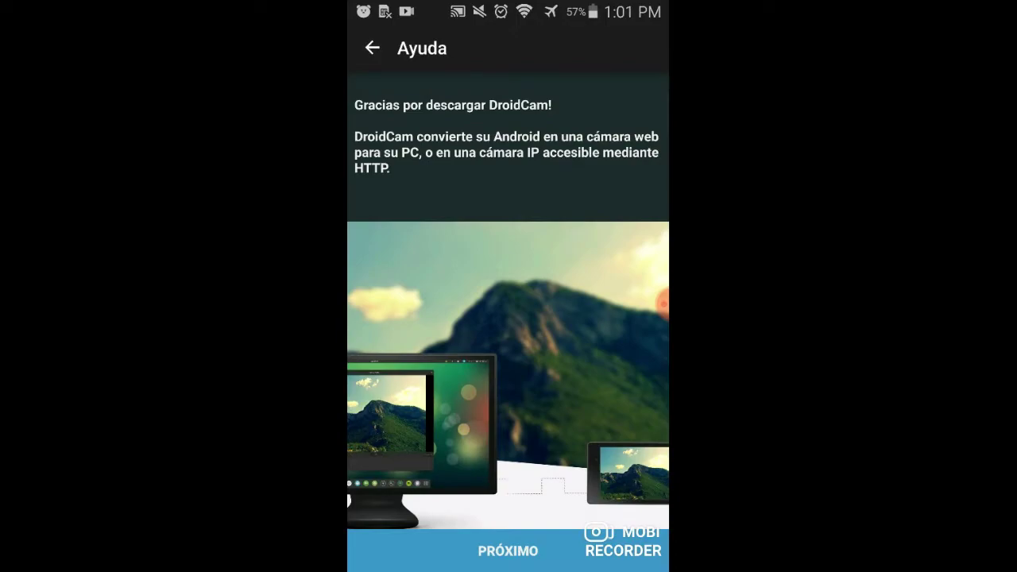
left_click(508, 550)
left_click(508, 551)
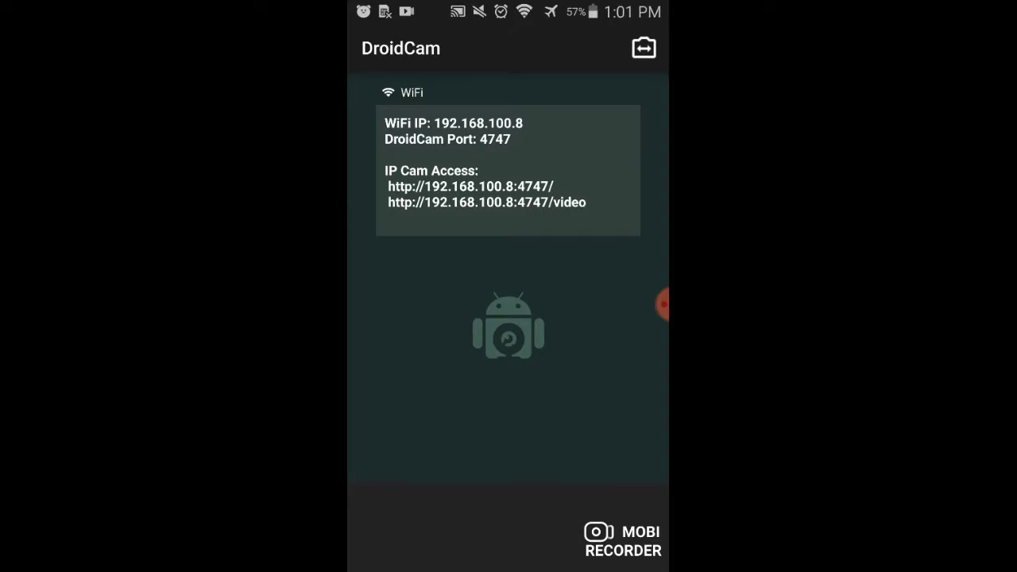
left_click(662, 304)
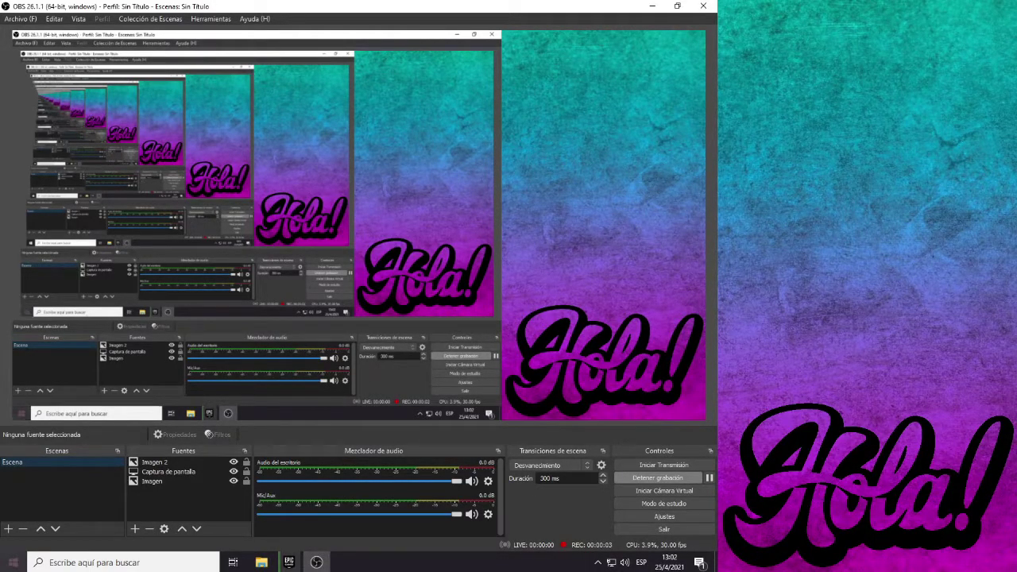
- Install DroidCam Client 6.4.3 on the PC in C:\Program Files (x86)\DroidCam with Android and Apple USB support
left_click(657, 6)
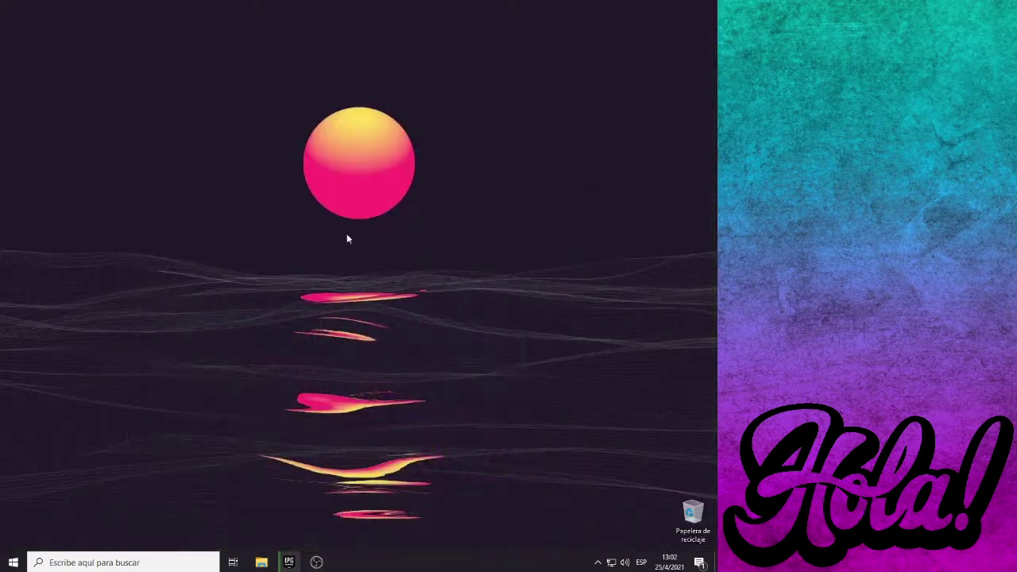
key("super+e")
left_click(176, 224)
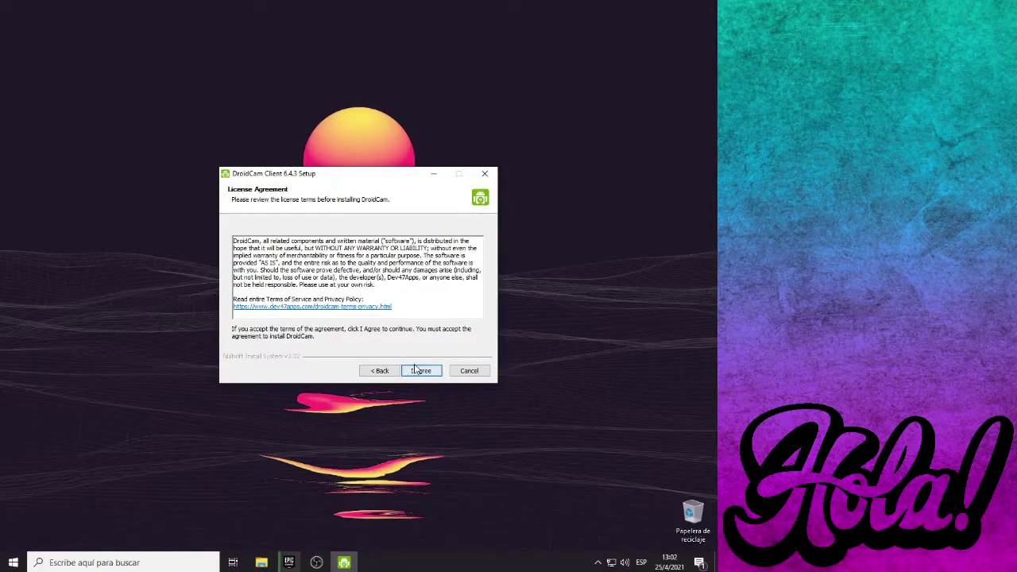
left_click(421, 372)
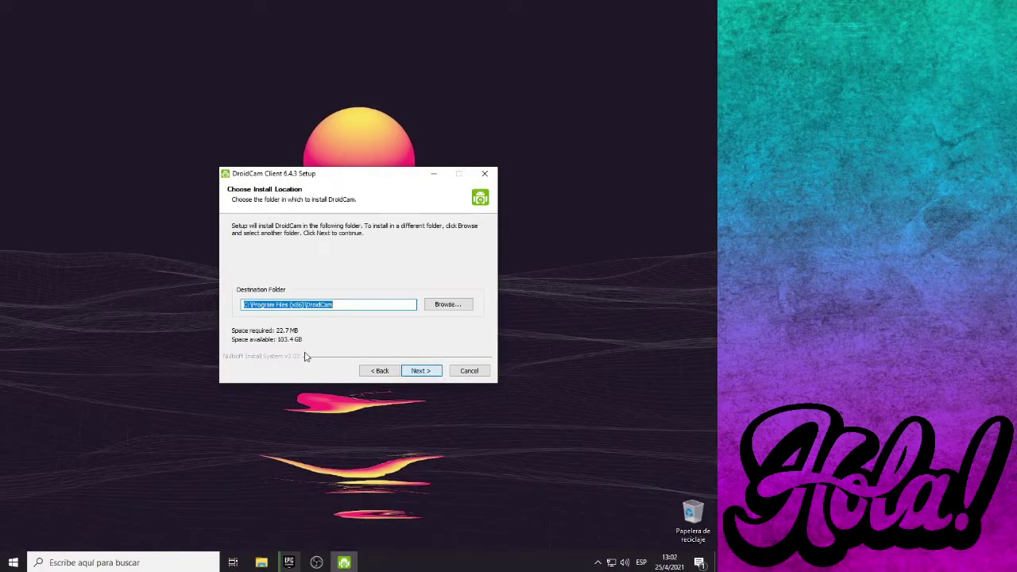
left_click(415, 371)
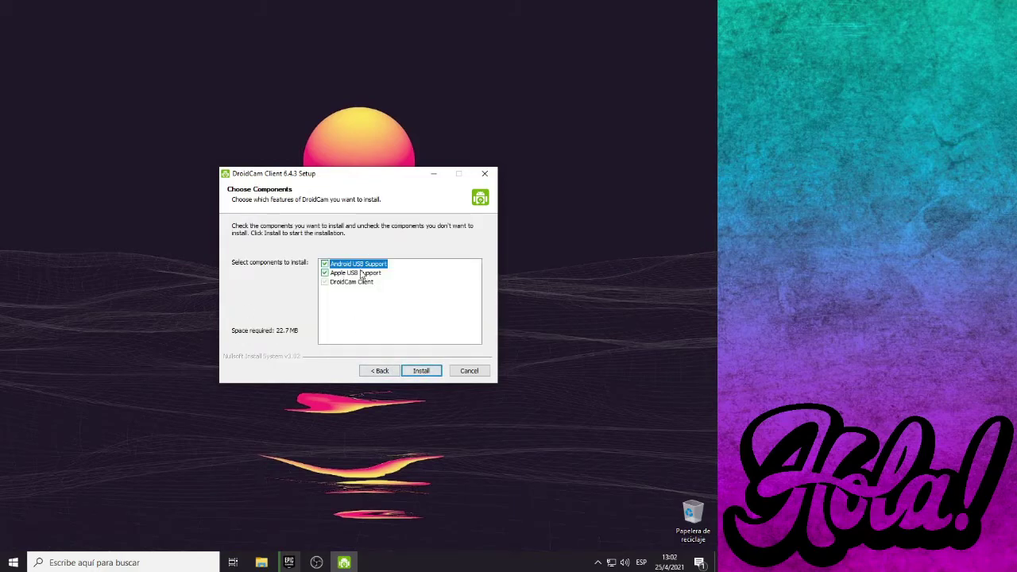
left_click(421, 371)
- Finish the DroidCam Client setup and send its desktop shortcut to the recycle bin
left_click_drag(160, 135, 528, 446)
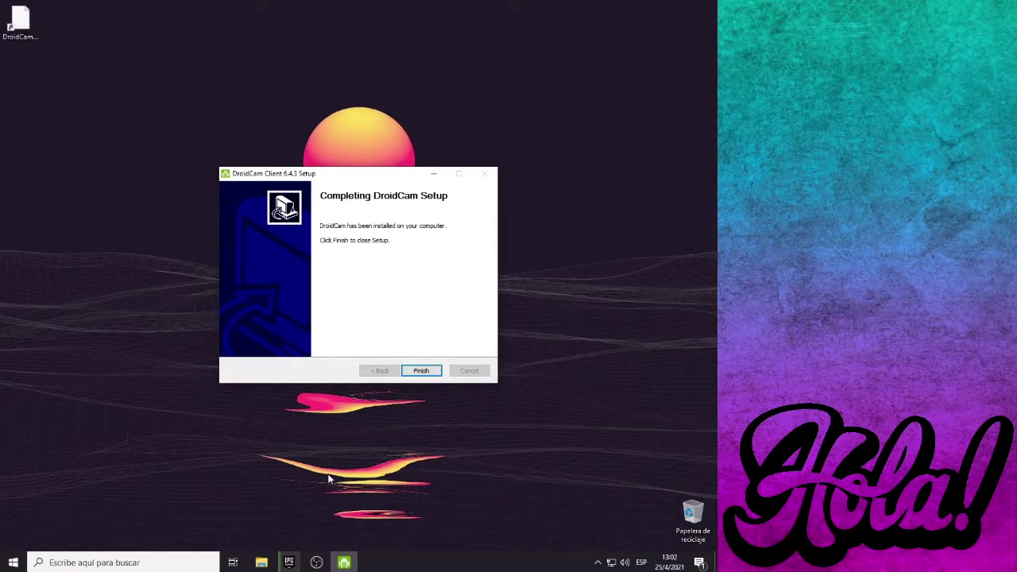
left_click(90, 61)
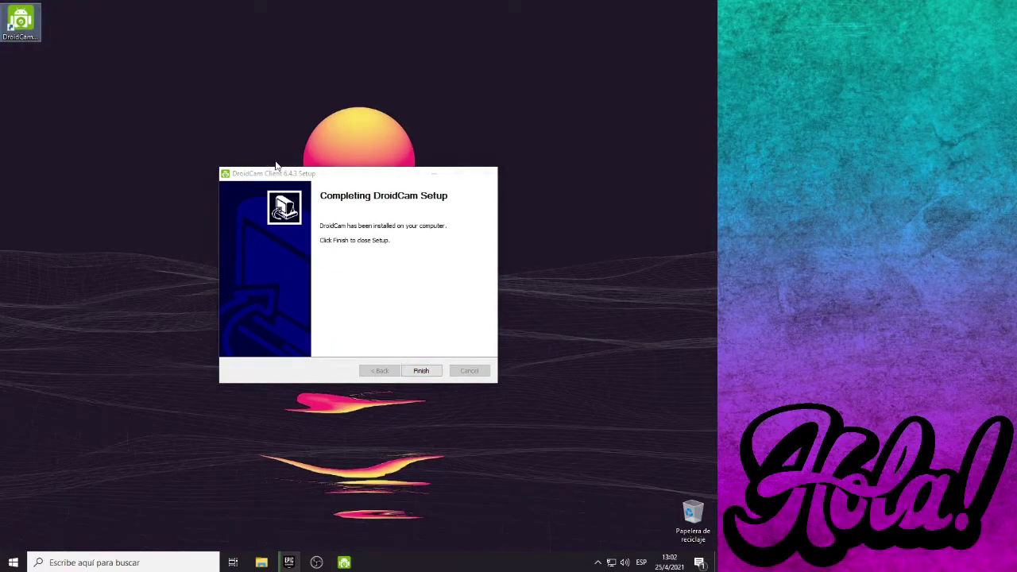
left_click(421, 370)
left_click_drag(2, 6, 703, 502)
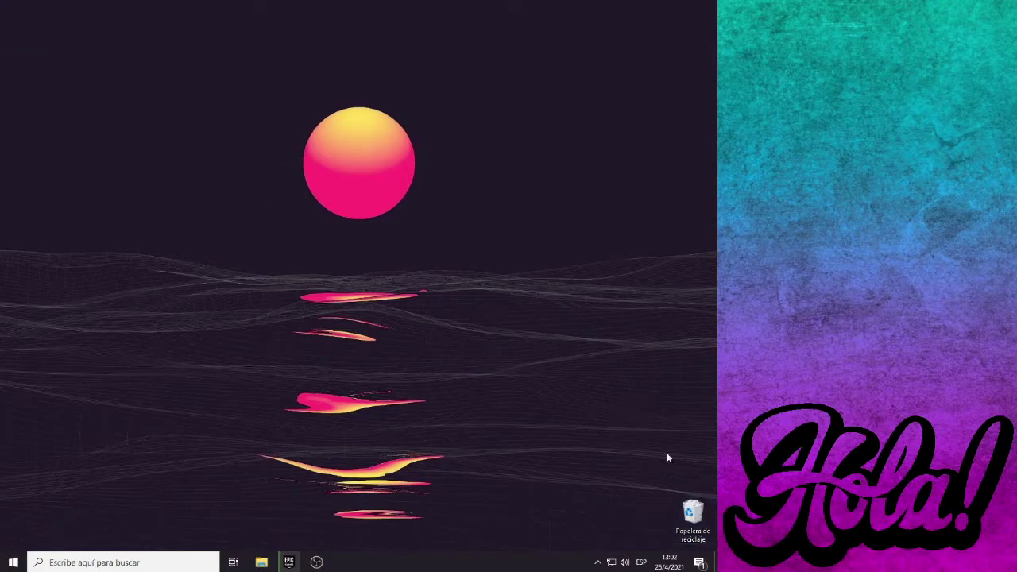
- Unpin the DroidCam Client tile from Start and pin it again beside the OBS Studio tile
key("super")
left_click_drag(198, 395, 286, 322)
scroll(122, 440, "down", 5)
scroll(101, 424, "up", 5)
left_click(101, 426)
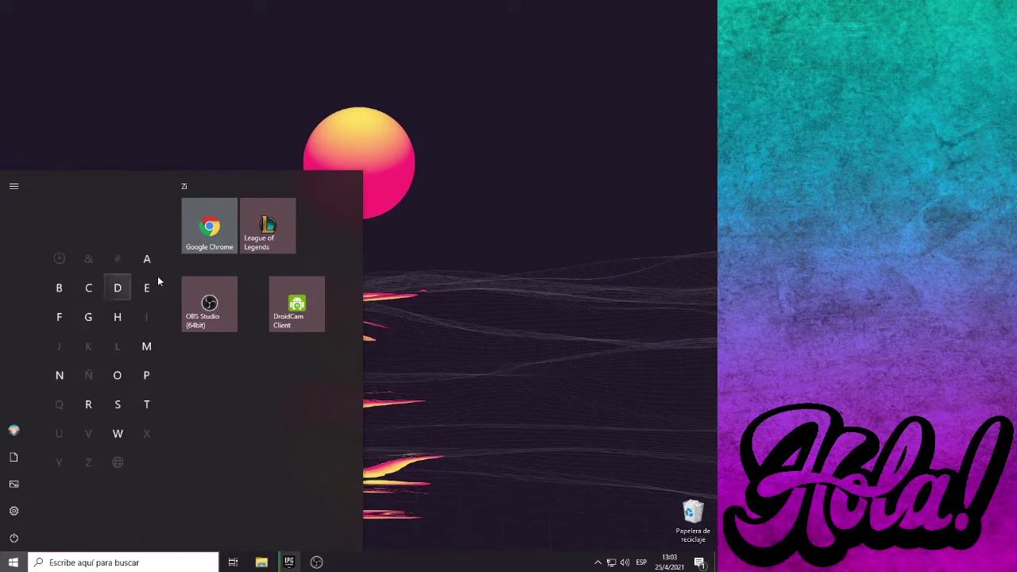
left_click(111, 292)
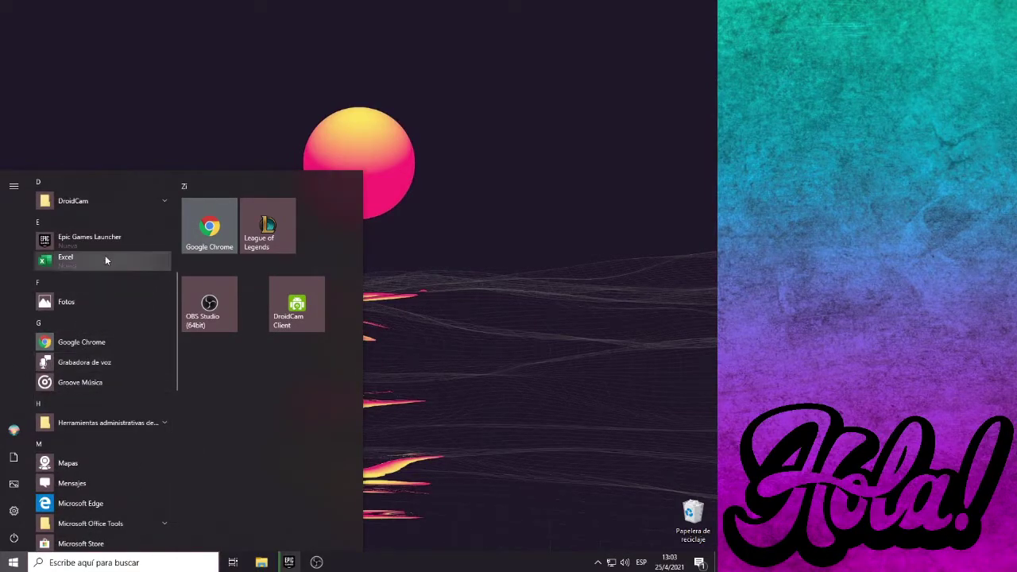
left_click(140, 205)
right_click(122, 226)
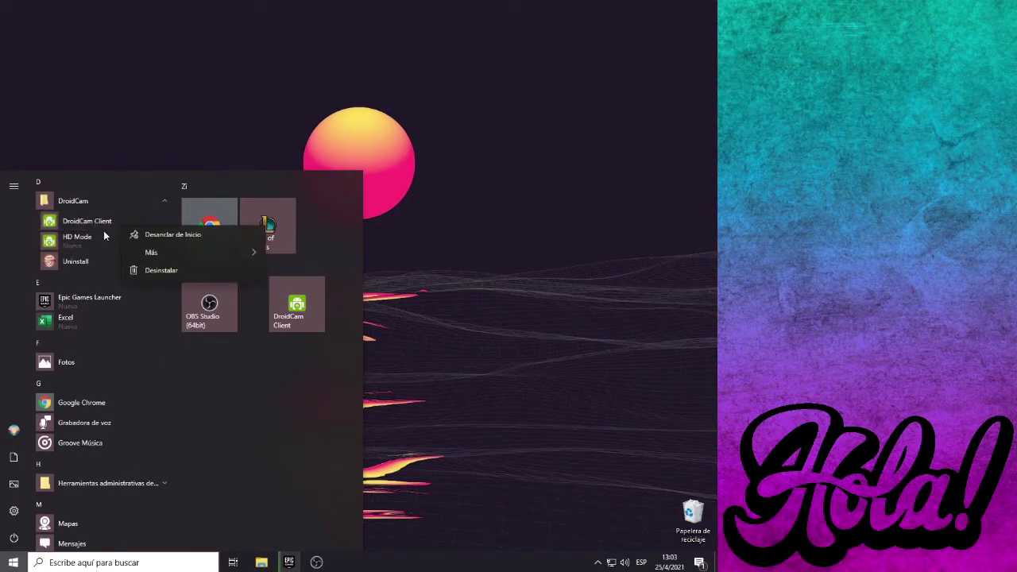
left_click(162, 238)
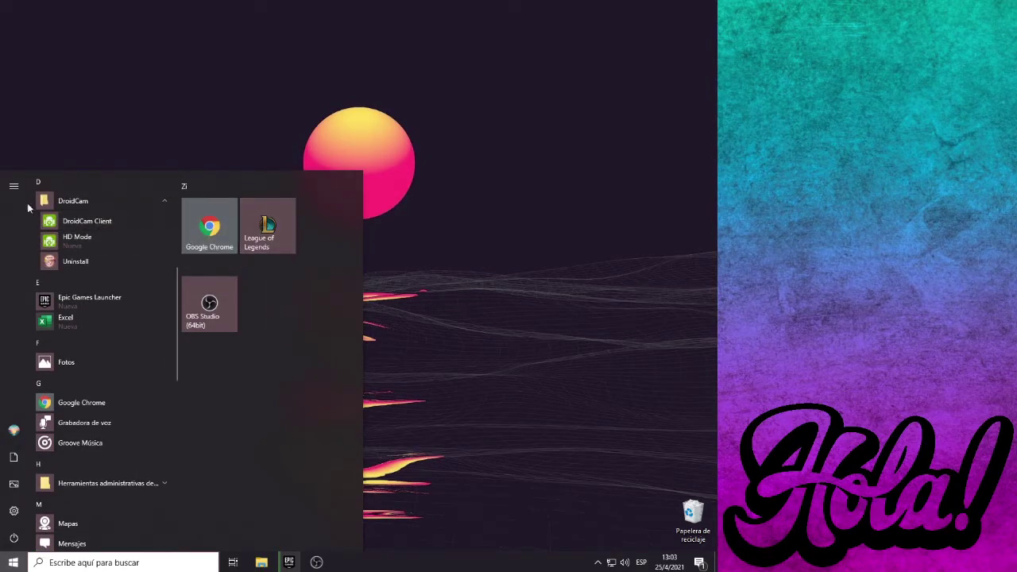
left_click_drag(63, 219, 284, 296)
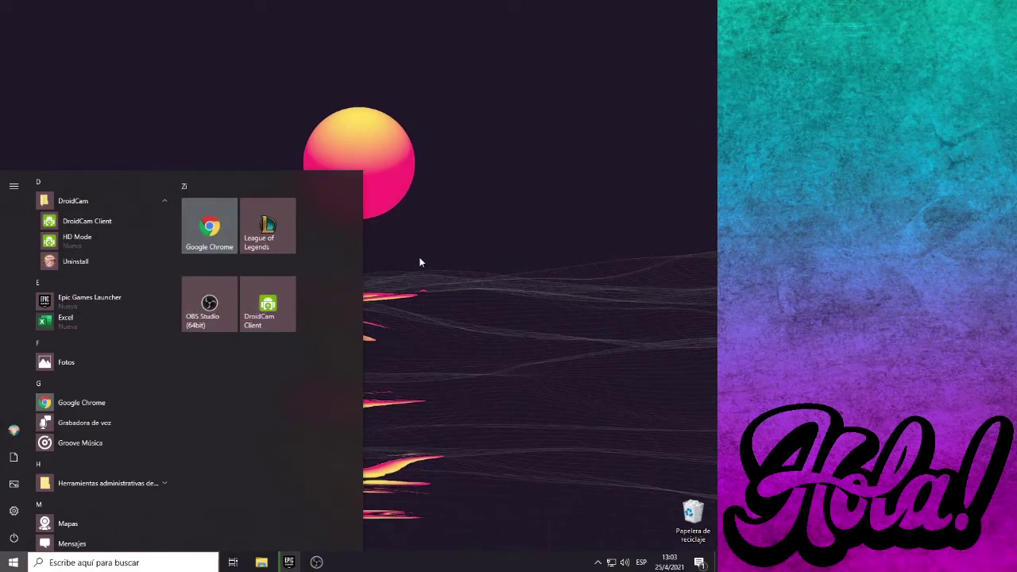
right_click(489, 202)
left_click(510, 232)
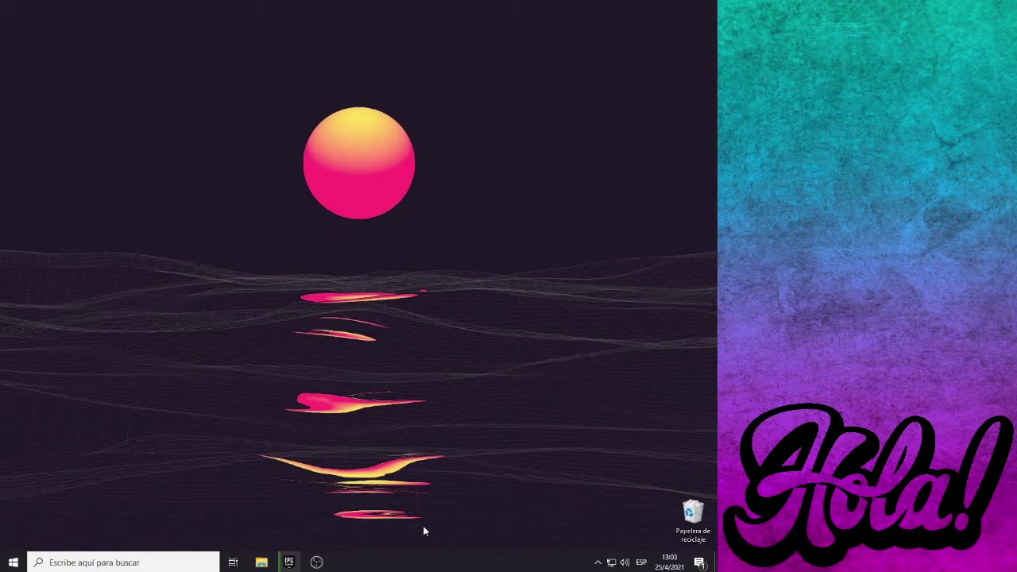
- Open DroidCam Client and connect over WiFi to device IP 192.168.100.8 on port 4747 with only audio enabled
key("super")
left_click(282, 303)
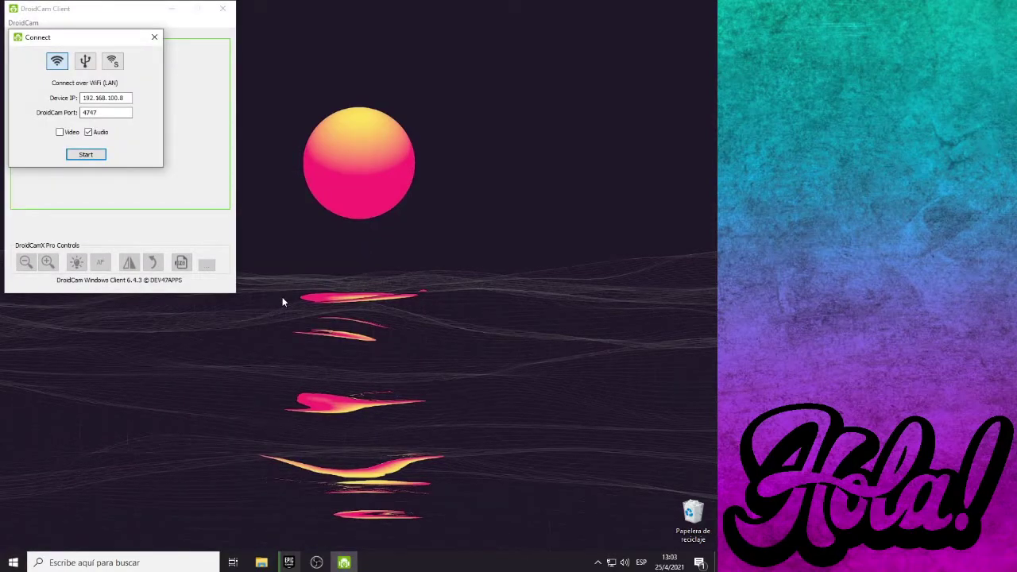
double_click(111, 98)
left_click(126, 98)
double_click(91, 112)
left_click(103, 111)
double_click(93, 113)
left_click(120, 115)
left_click(131, 97)
left_click_drag(129, 97, 23, 101)
left_click(100, 99)
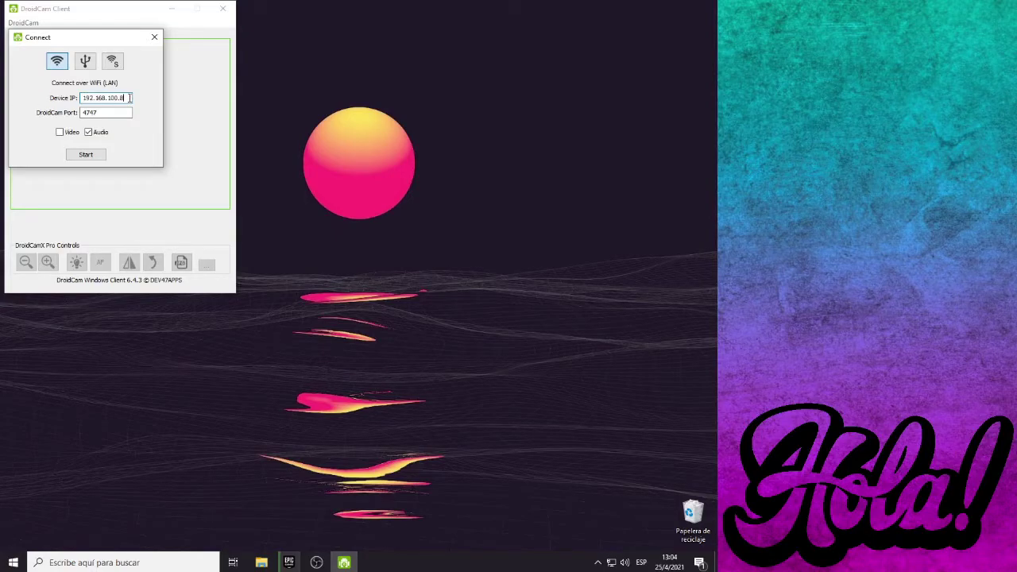
left_click(86, 155)
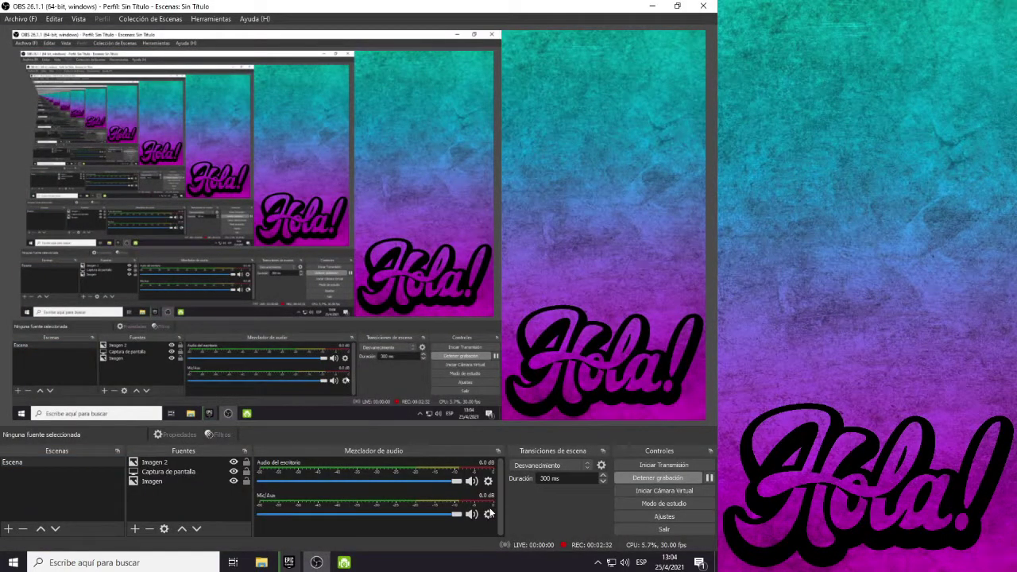
right_click(498, 513)
key("Escape")
left_click(344, 563)
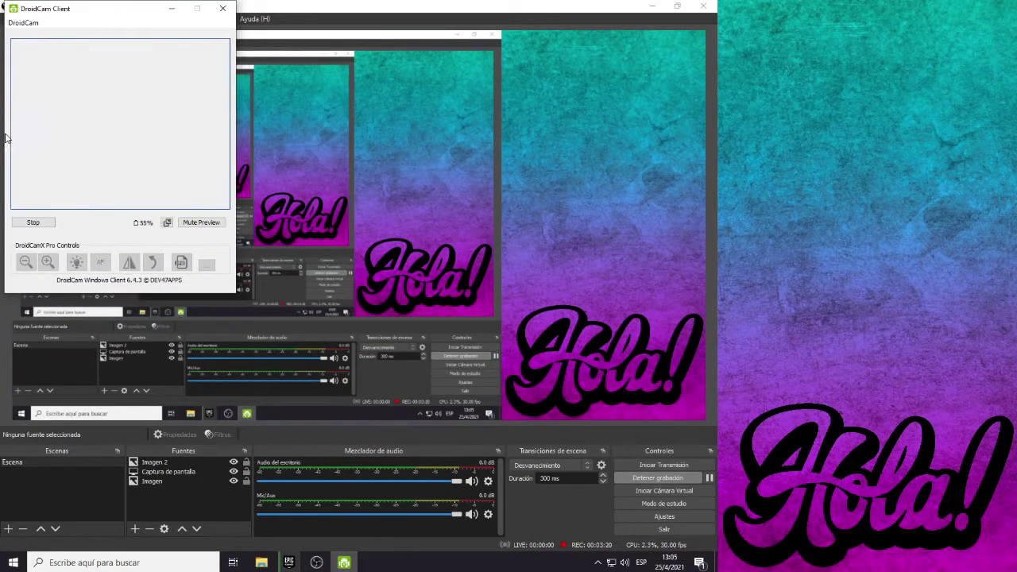
- Stop the DroidCam connection and start it again over WiFi with the same device IP and port
left_click(33, 222)
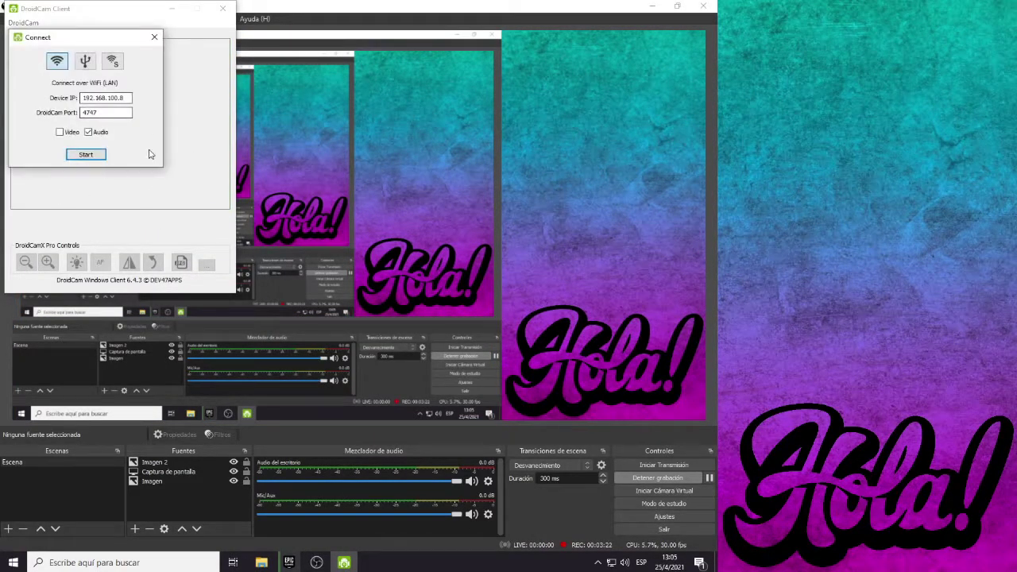
double_click(127, 98)
left_click(127, 97)
left_click(94, 155)
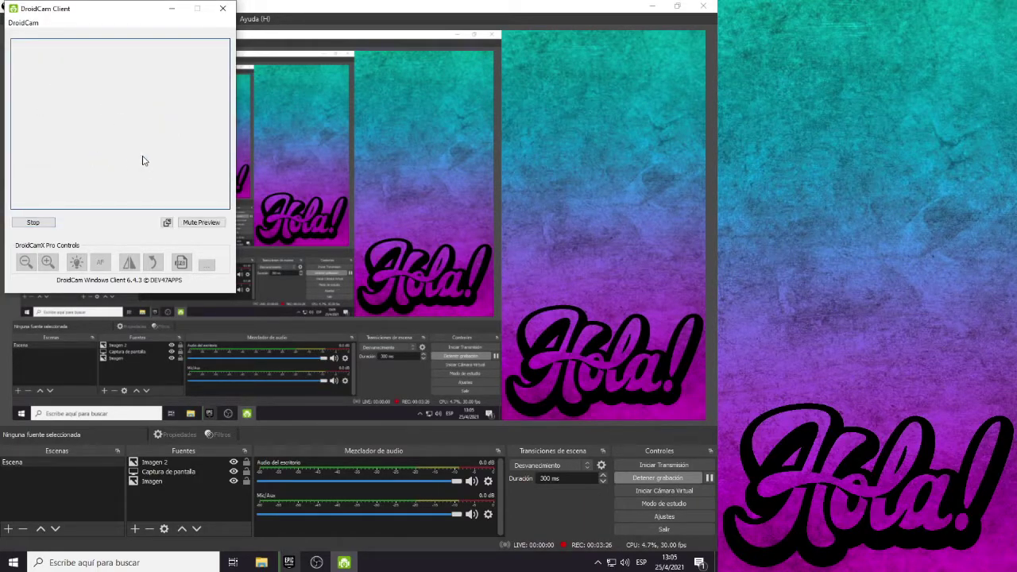
- Switch to OBS and set the Mic/Aux device to Micrófono (DroidCam Virtual Audio)
left_click(171, 8)
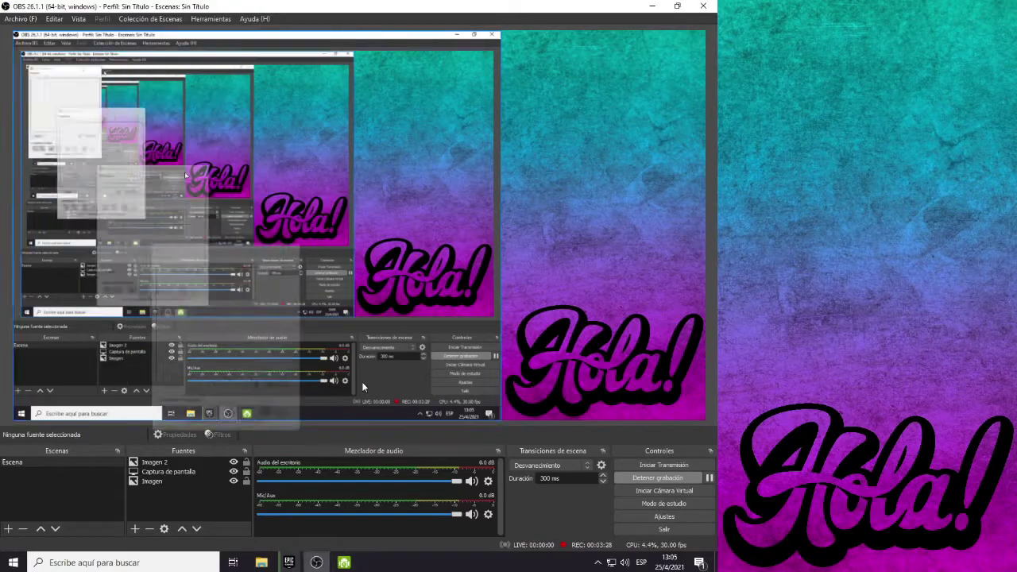
left_click(488, 515)
left_click(524, 491)
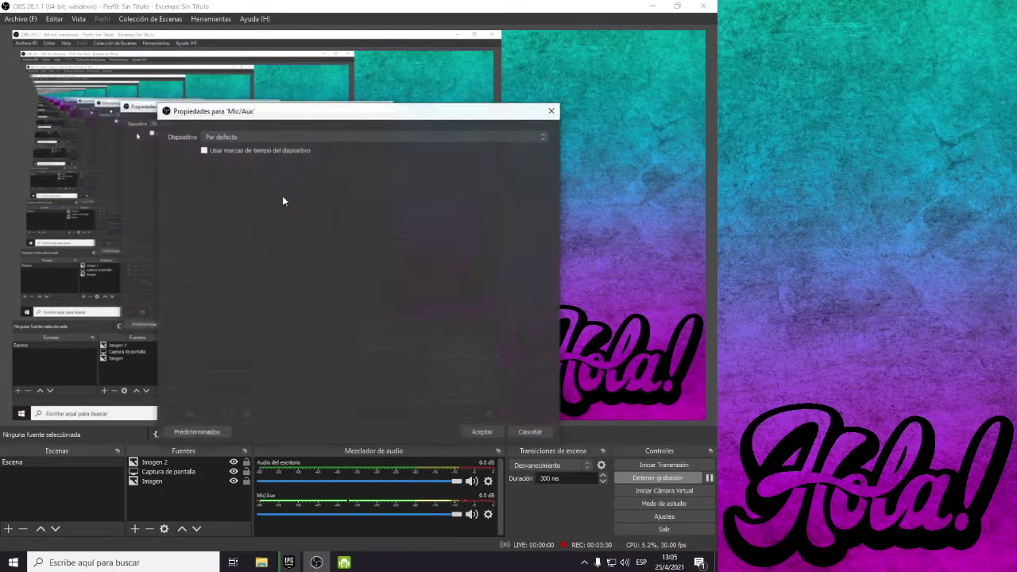
left_click(351, 136)
left_click(285, 153)
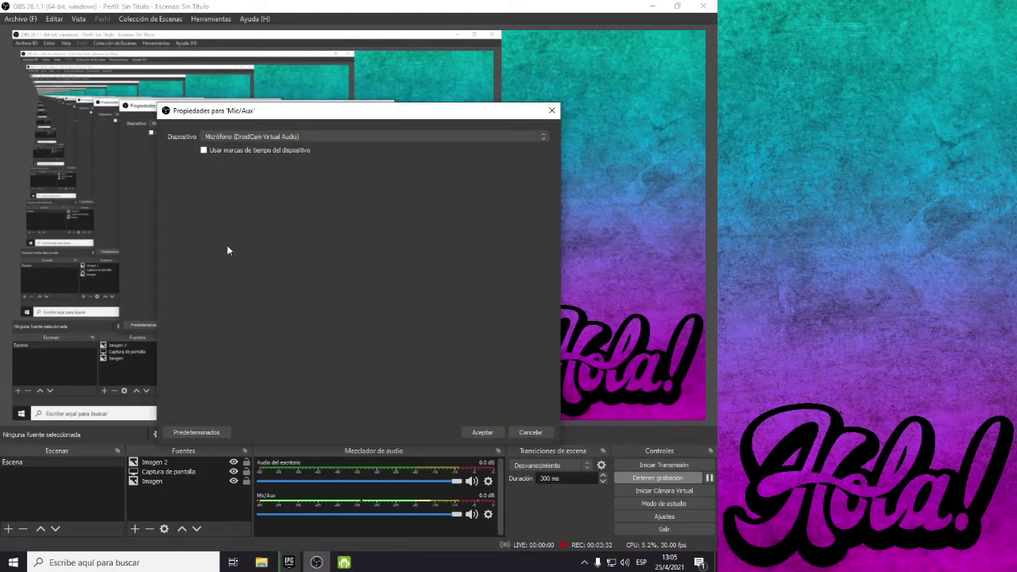
left_click(483, 433)
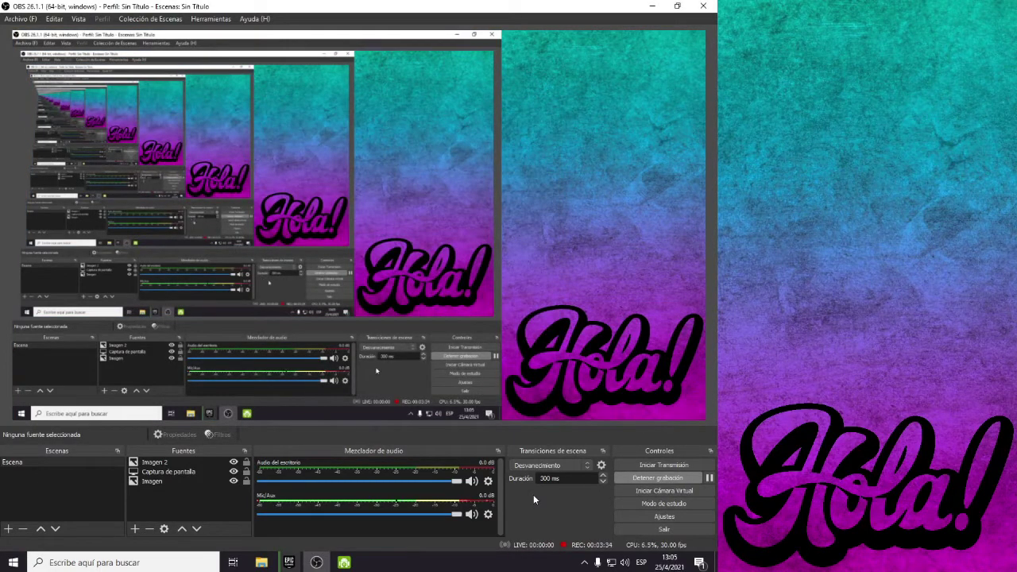
- Open the Windows sound settings and check which input device is selected
left_click(664, 6)
right_click(307, 265)
left_click(322, 294)
left_click(12, 563)
left_click(586, 463)
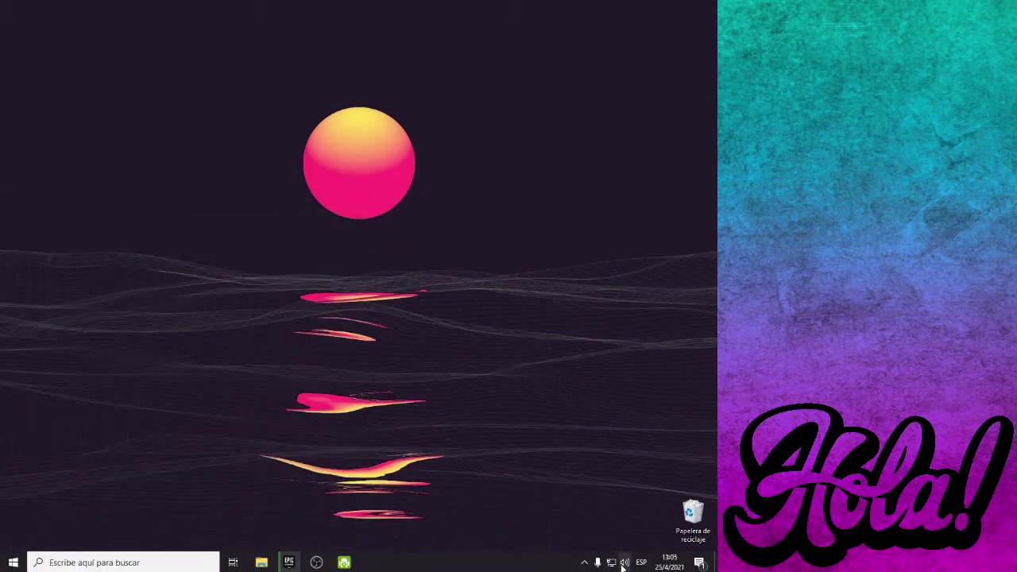
right_click(625, 563)
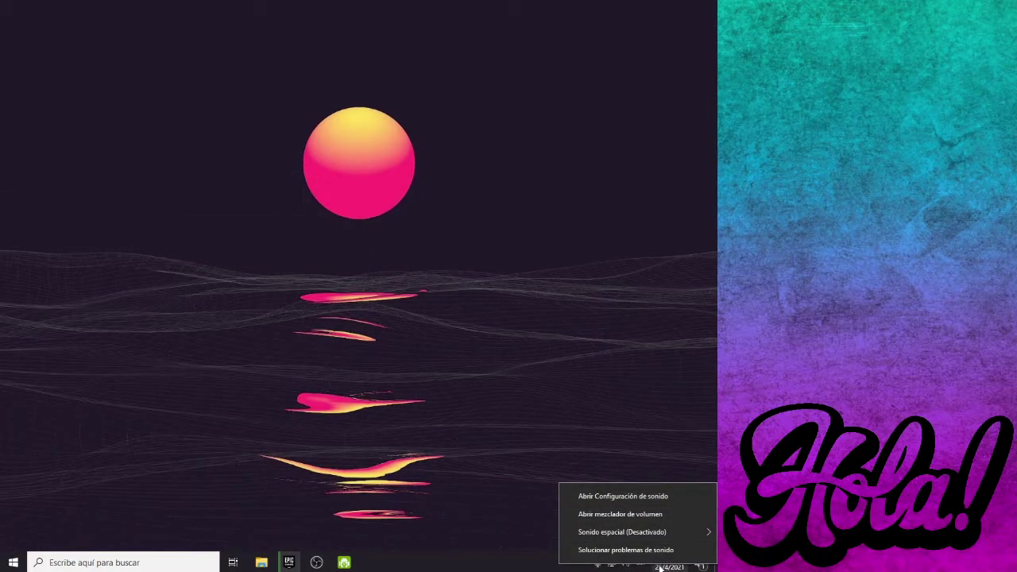
left_click(661, 498)
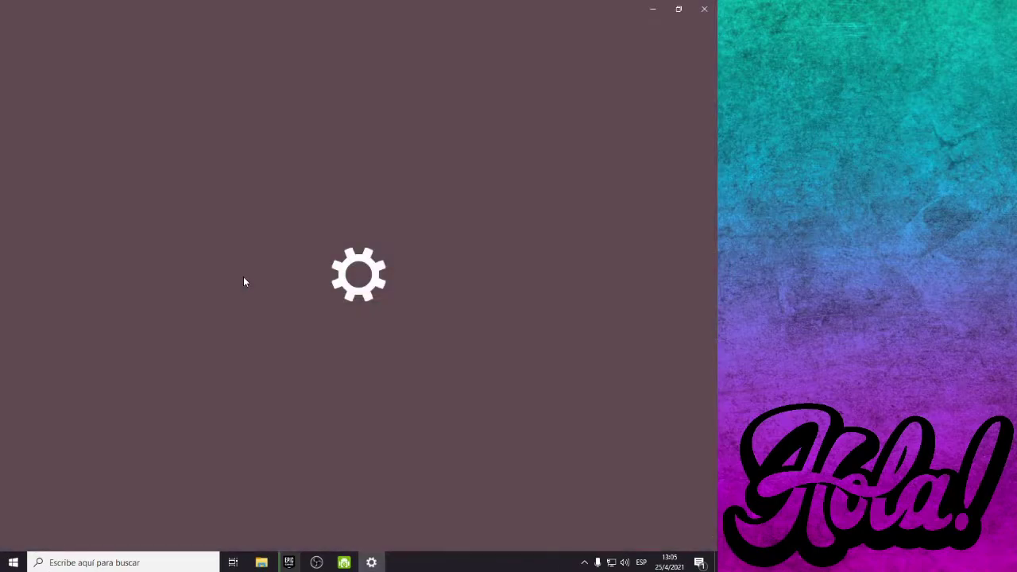
scroll(247, 278, "down", 1)
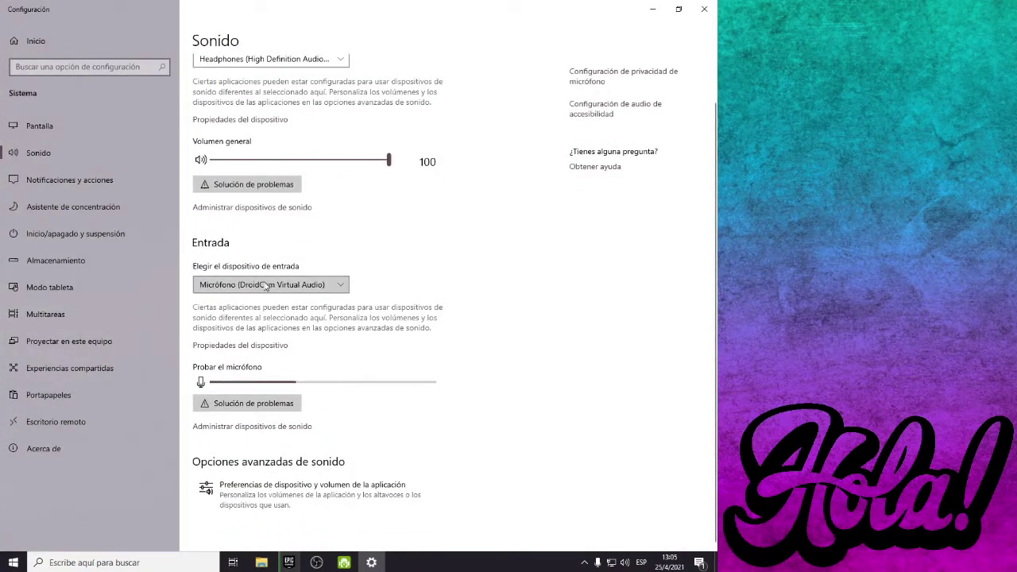
scroll(268, 311, "up", 1)
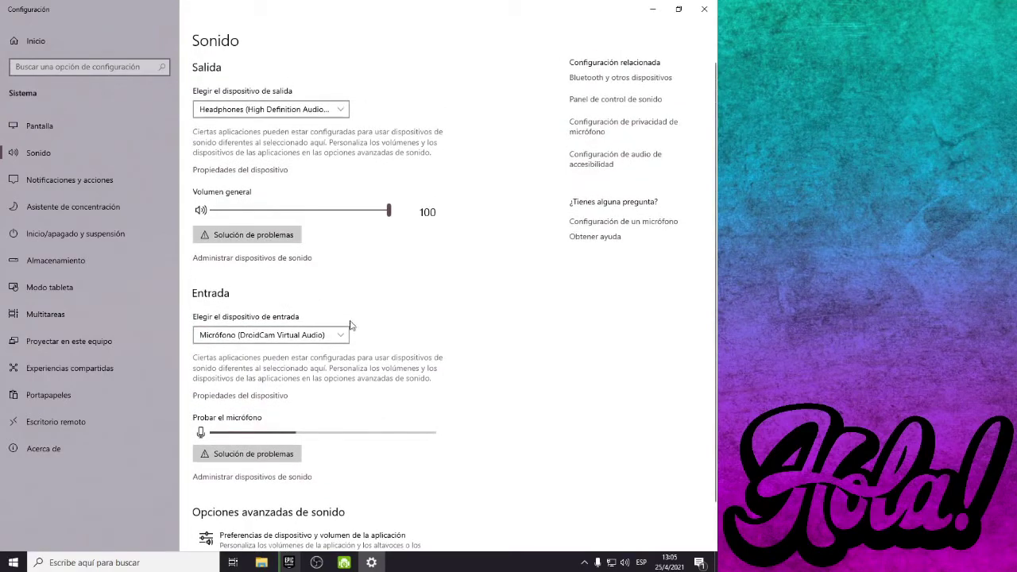
- Disable the DroidCam Virtual Audio microphone in the sound control panel's recording devices and enable it again
left_click(615, 98)
left_click(83, 42)
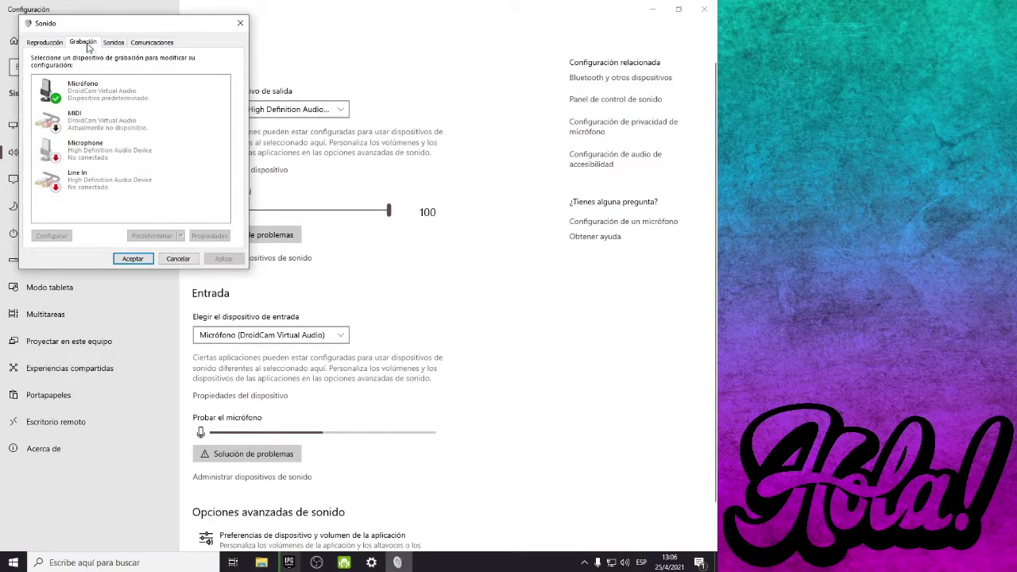
left_click(132, 97)
right_click(132, 97)
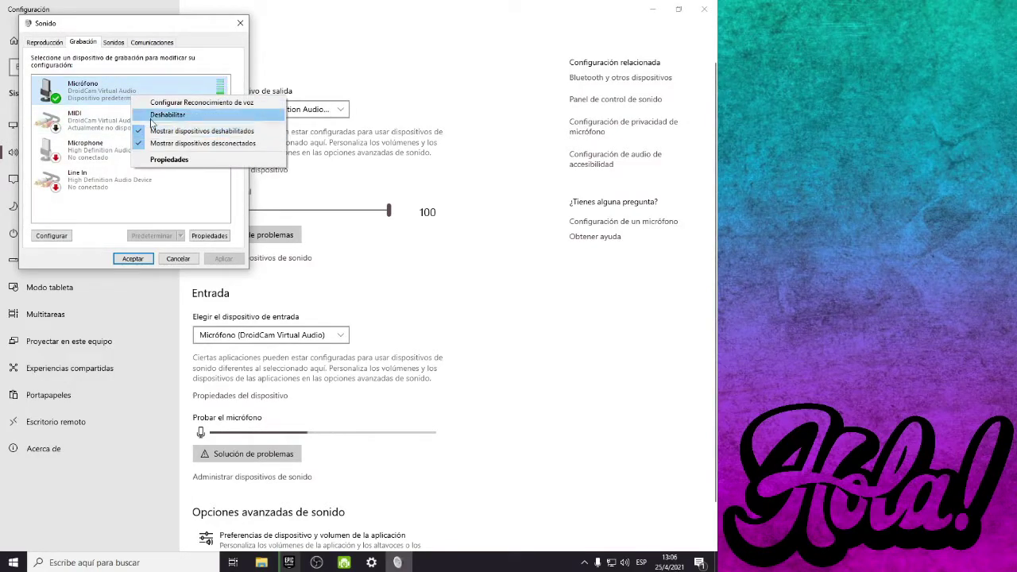
left_click(184, 118)
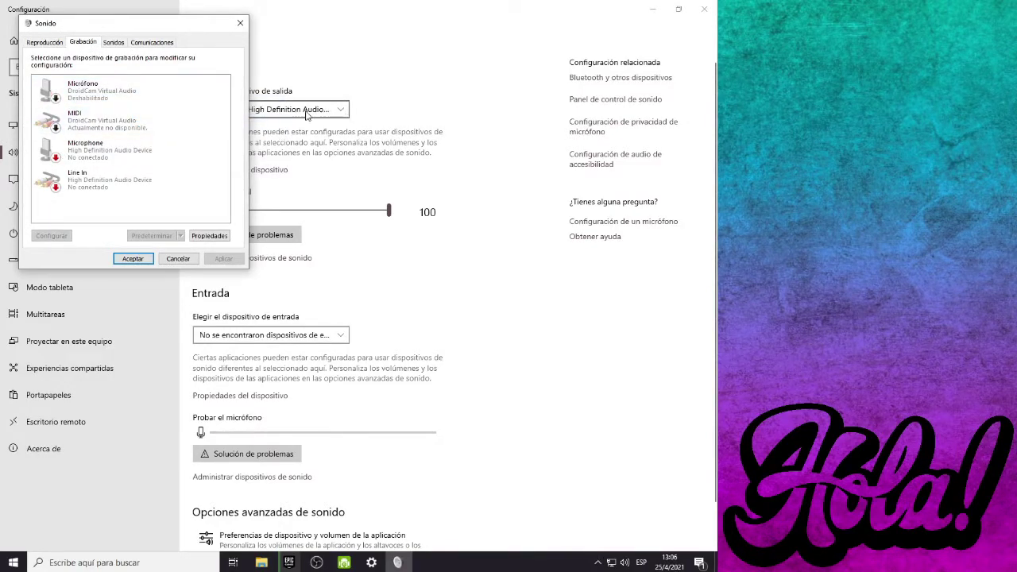
right_click(196, 95)
left_click(215, 104)
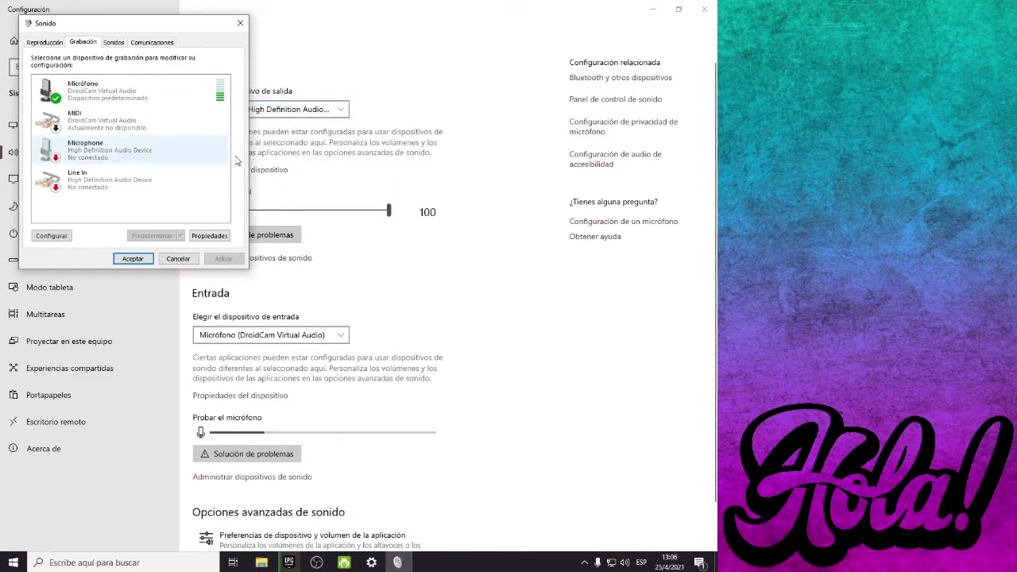
- Accept the sound dialog and open the microphone page in the Windows privacy settings
left_click(316, 563)
left_click(317, 563)
left_click(123, 263)
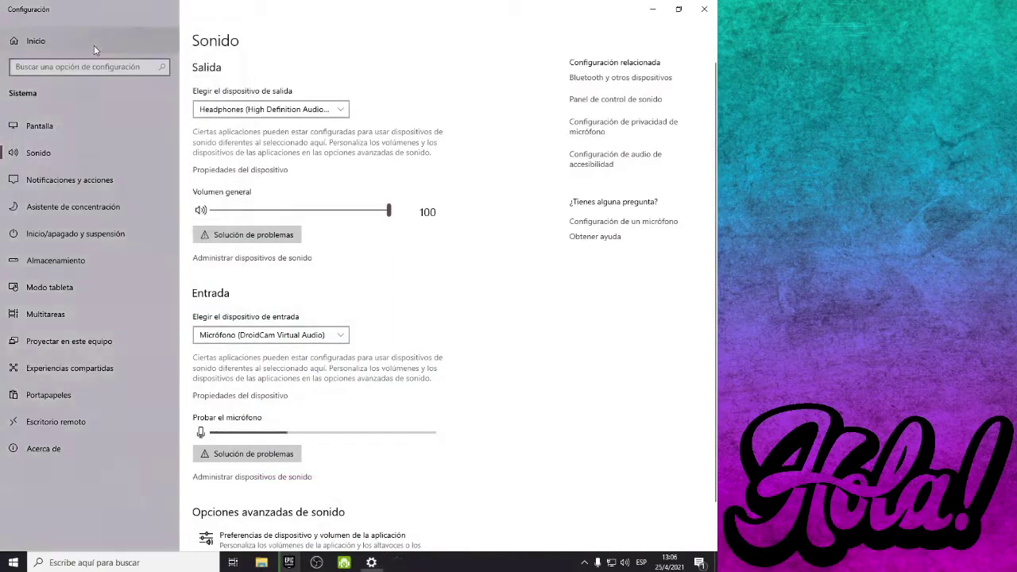
left_click(94, 44)
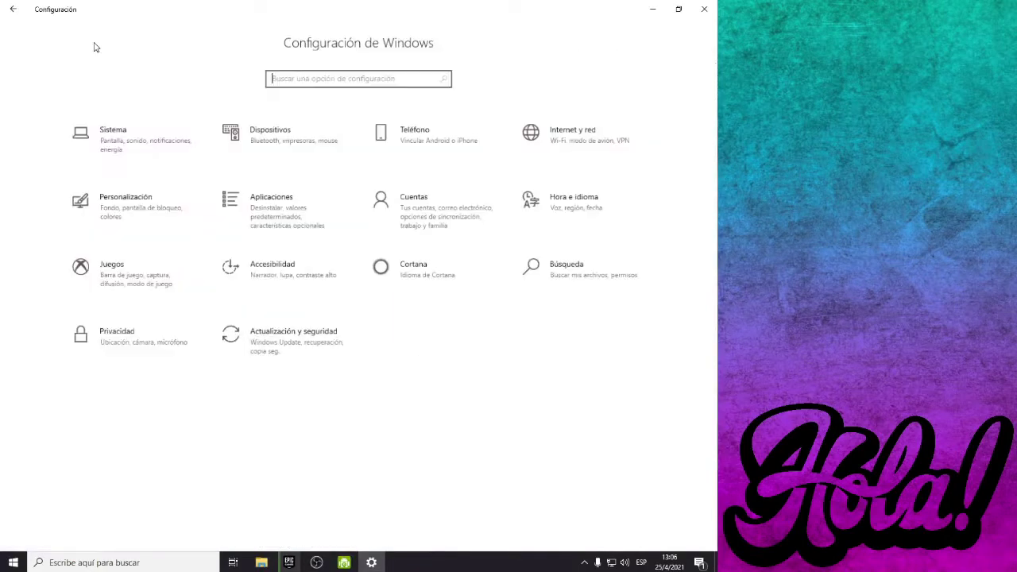
left_click(170, 131)
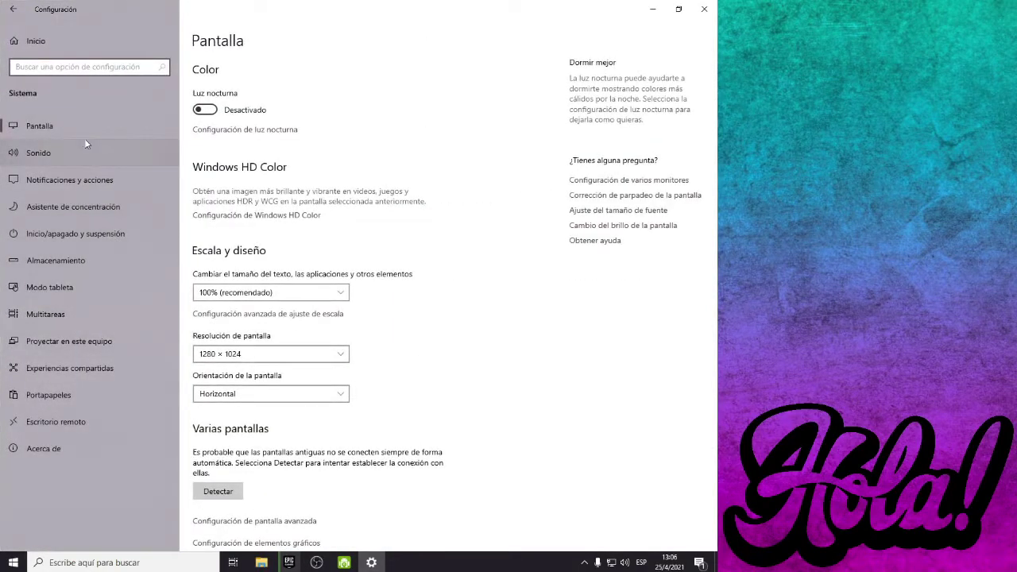
left_click(73, 46)
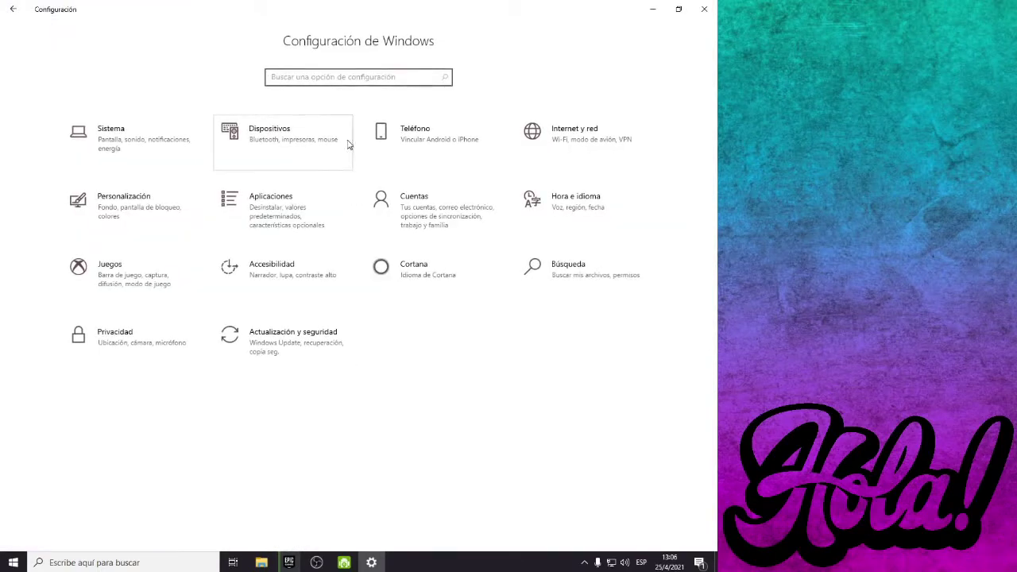
left_click(152, 329)
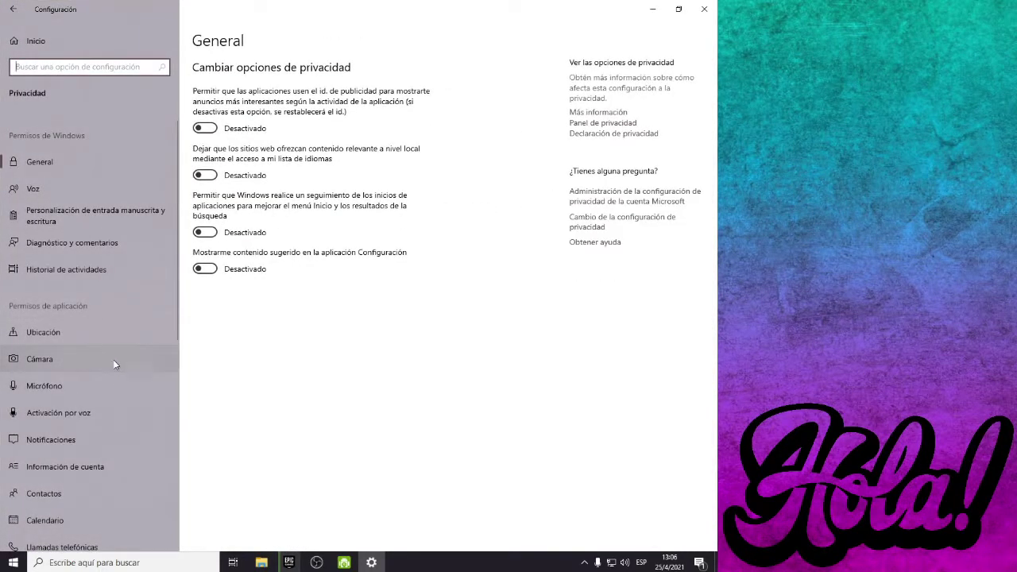
left_click(94, 385)
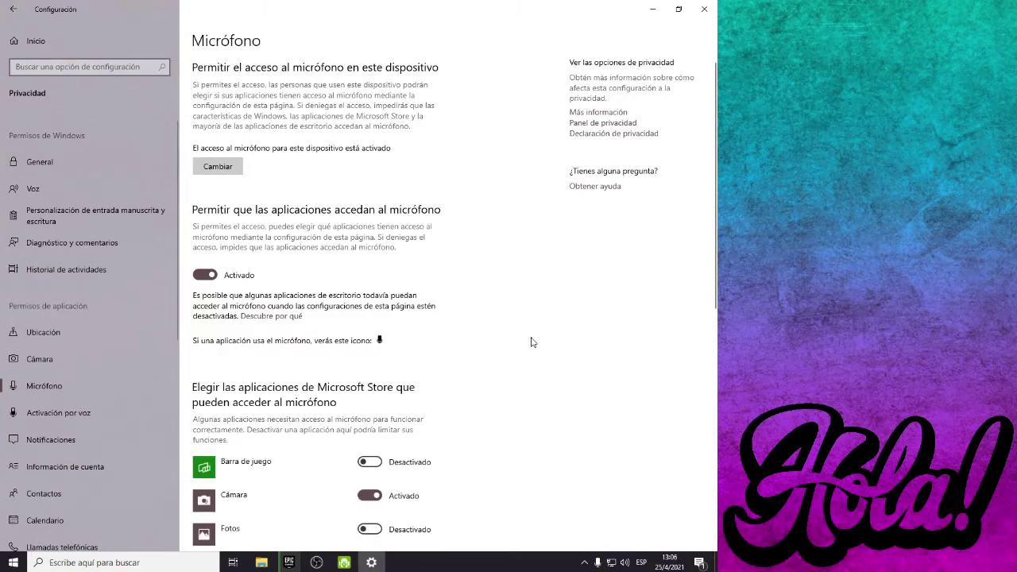
- Review the microphone privacy page for device access, Microsoft Store app permissions and desktop app access
scroll(533, 340, "down", 3)
scroll(345, 315, "down", 3)
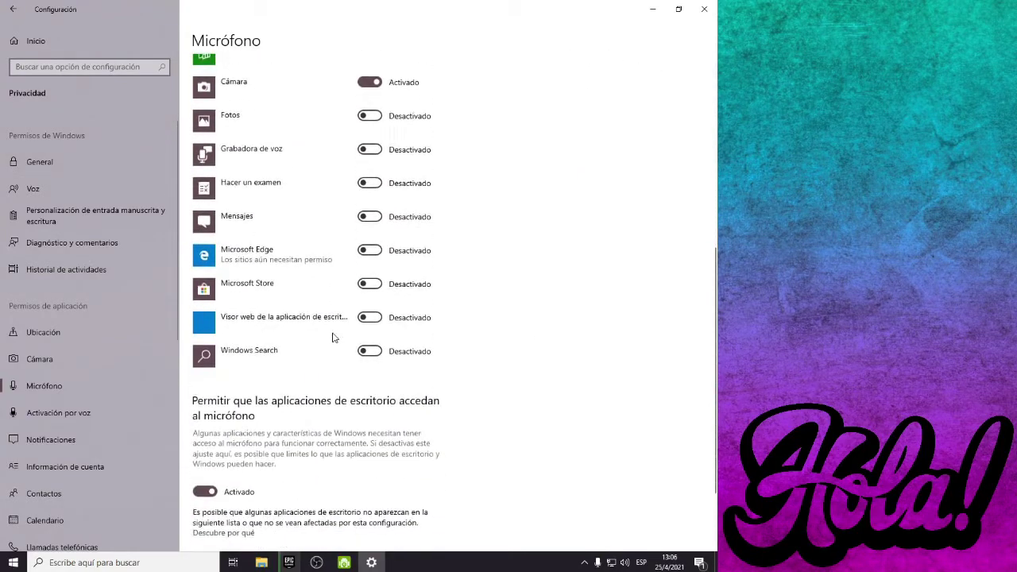
scroll(465, 369, "up", 2)
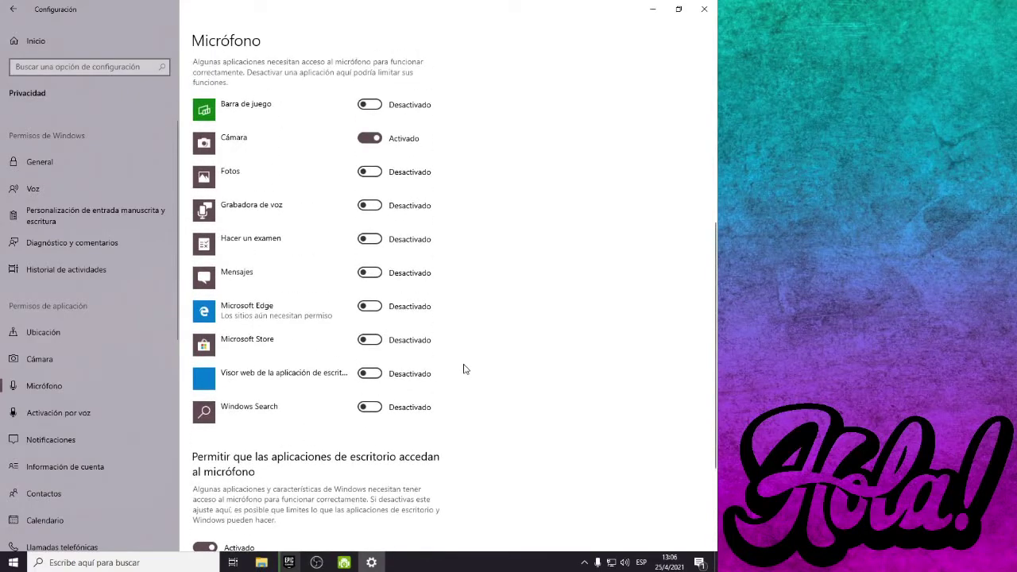
scroll(465, 368, "up", 4)
scroll(480, 330, "down", 6)
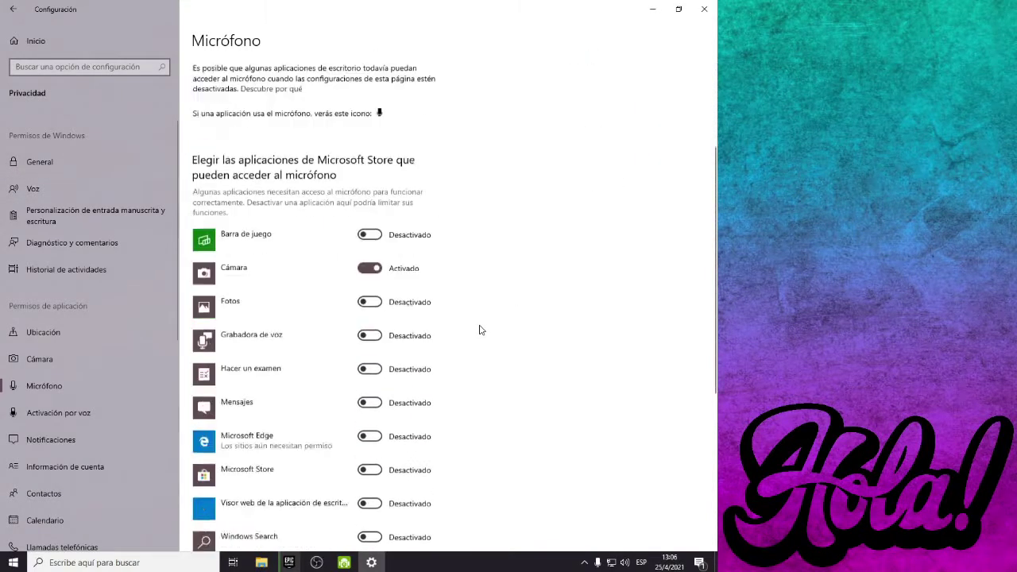
scroll(479, 329, "up", 6)
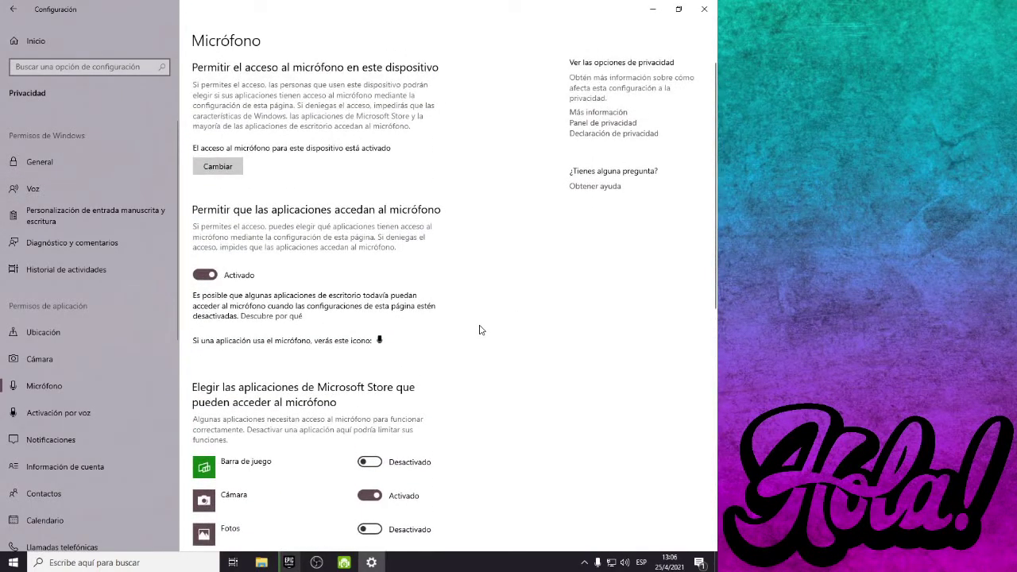
scroll(479, 328, "down", 6)
scroll(480, 328, "up", 6)
scroll(481, 278, "down", 5)
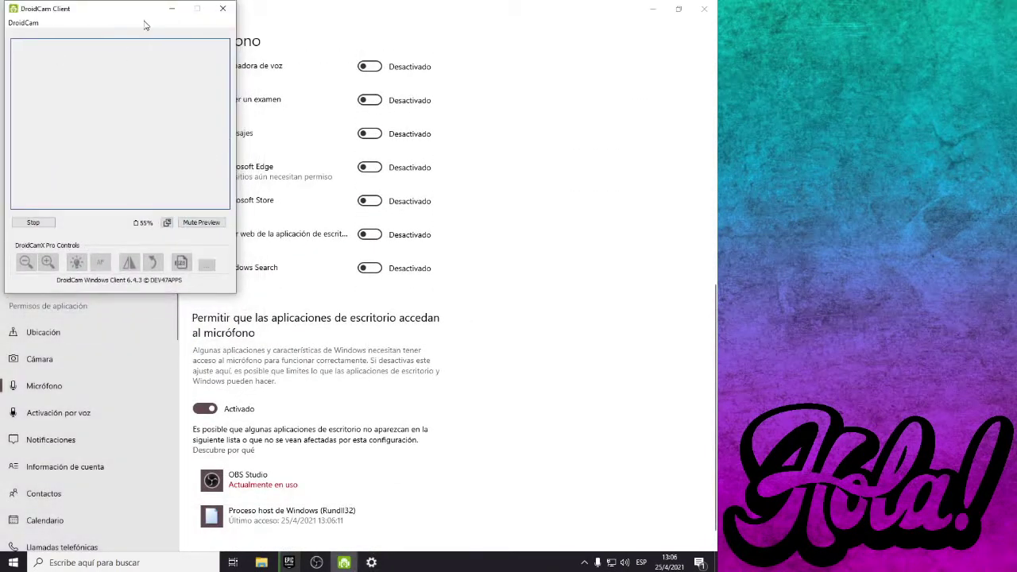
left_click(167, 6)
scroll(516, 340, "up", 5)
scroll(516, 340, "up", 1)
scroll(585, 318, "down", 5)
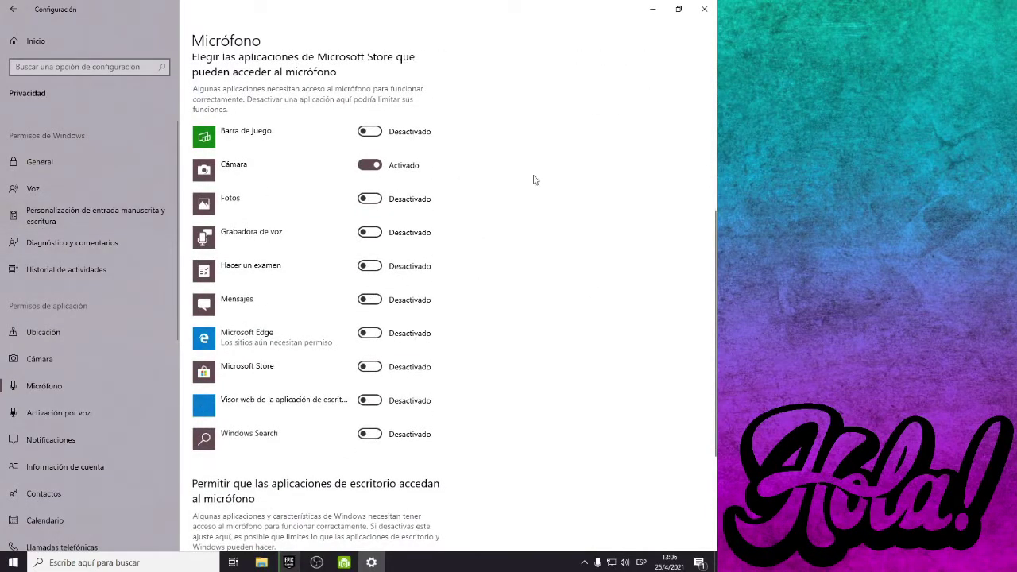
scroll(506, 434, "up", 3)
scroll(507, 434, "up", 2)
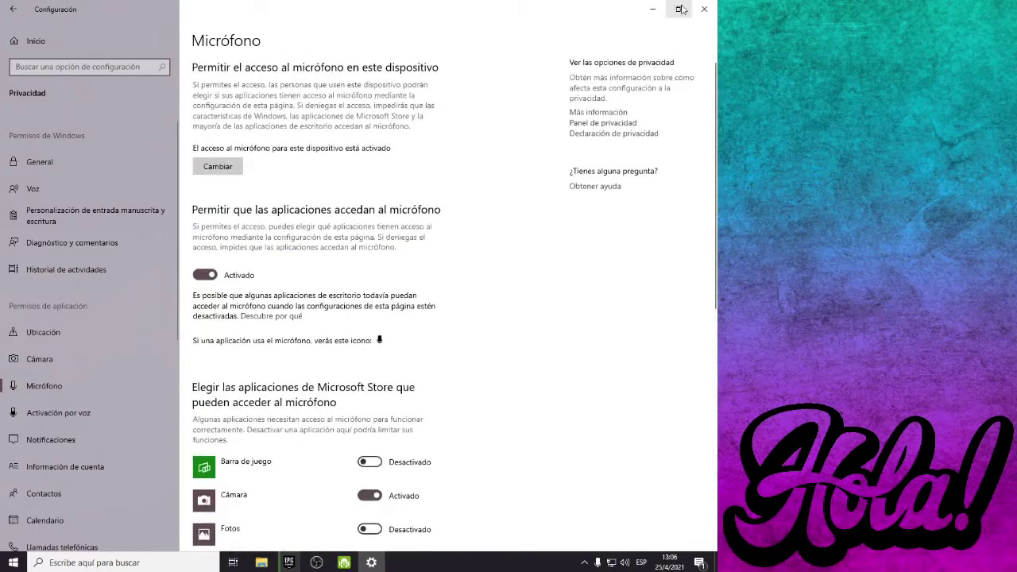
- Minimize the settings window and launch the Skype installer from the Descargas folder
left_click(654, 8)
left_click(3, 566)
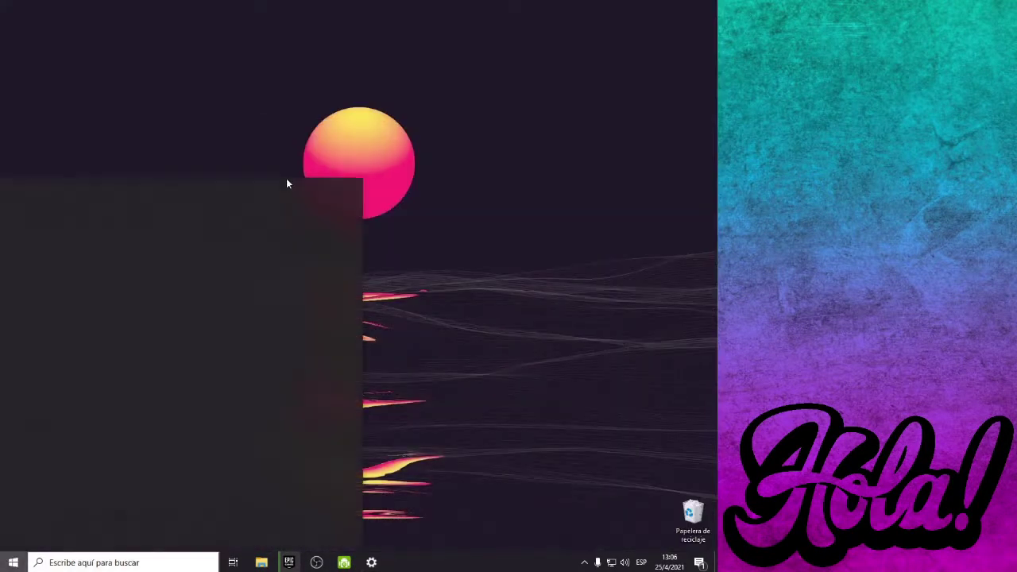
left_click(512, 184)
left_click(261, 562)
double_click(295, 203)
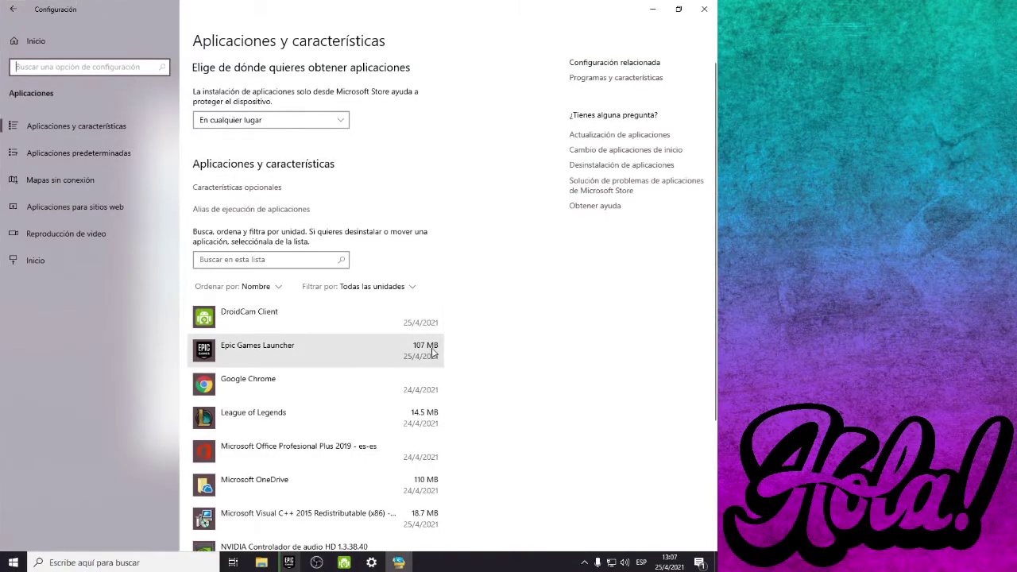
- Look through the installed programs in Aplicaciones y características and in the Control Panel's uninstall list
scroll(495, 314, "down", 5)
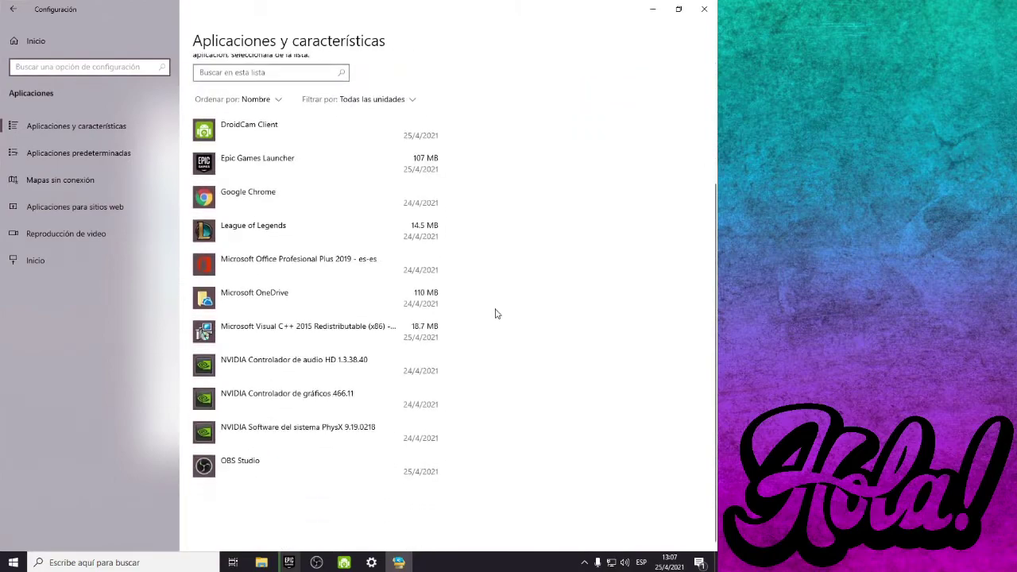
scroll(497, 316, "down", 7)
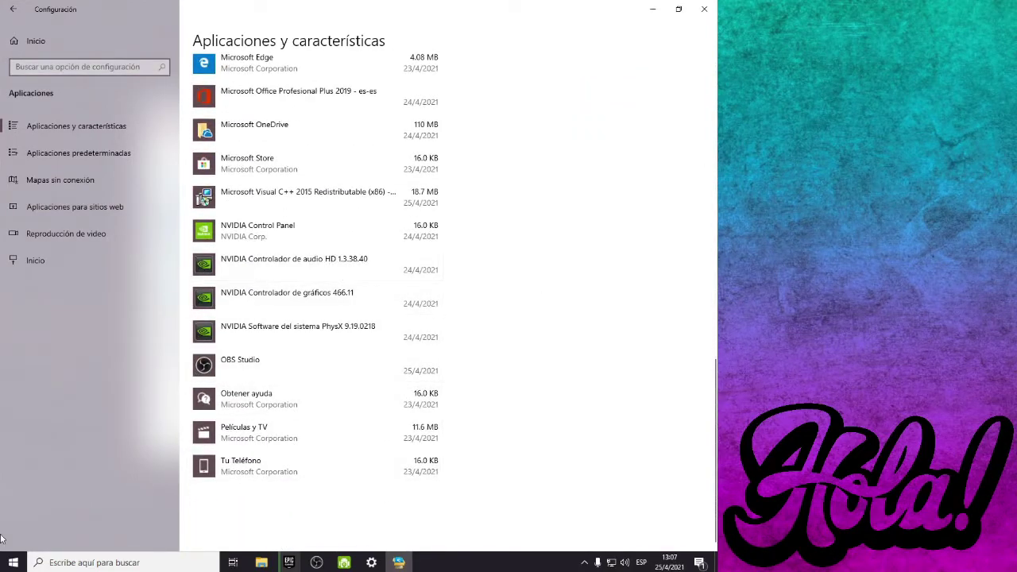
left_click(13, 563)
type("pan")
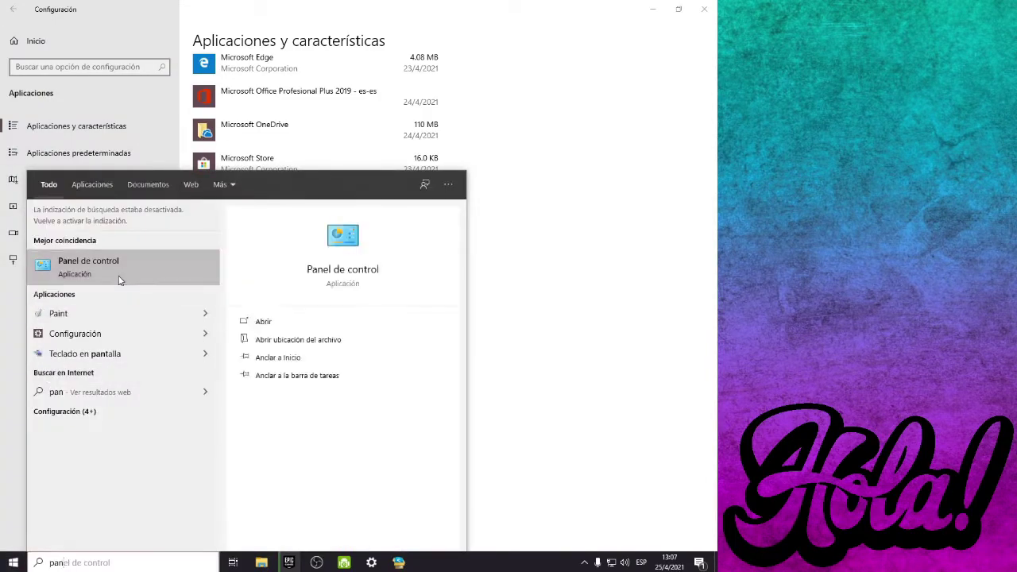
left_click(119, 277)
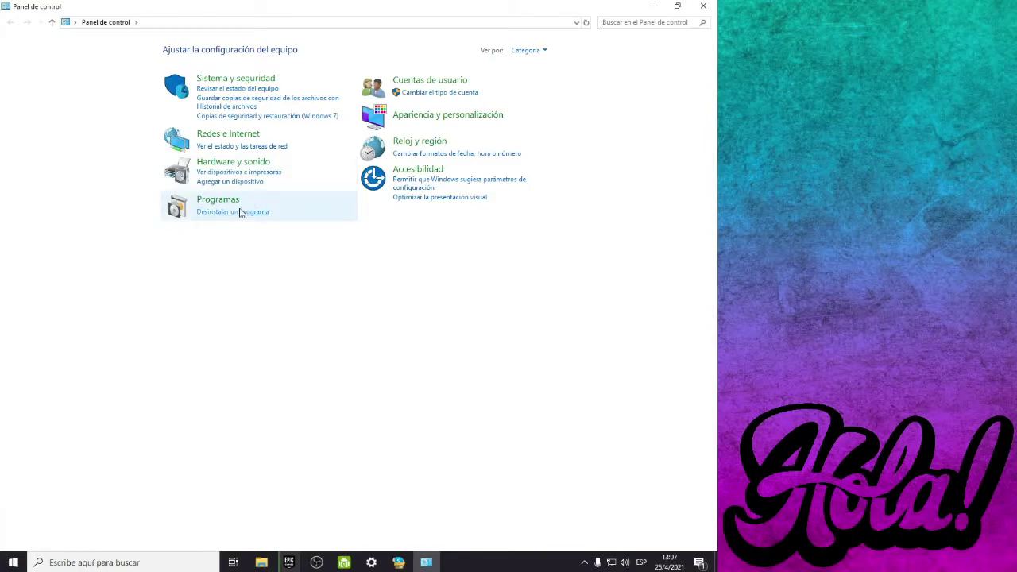
left_click(238, 211)
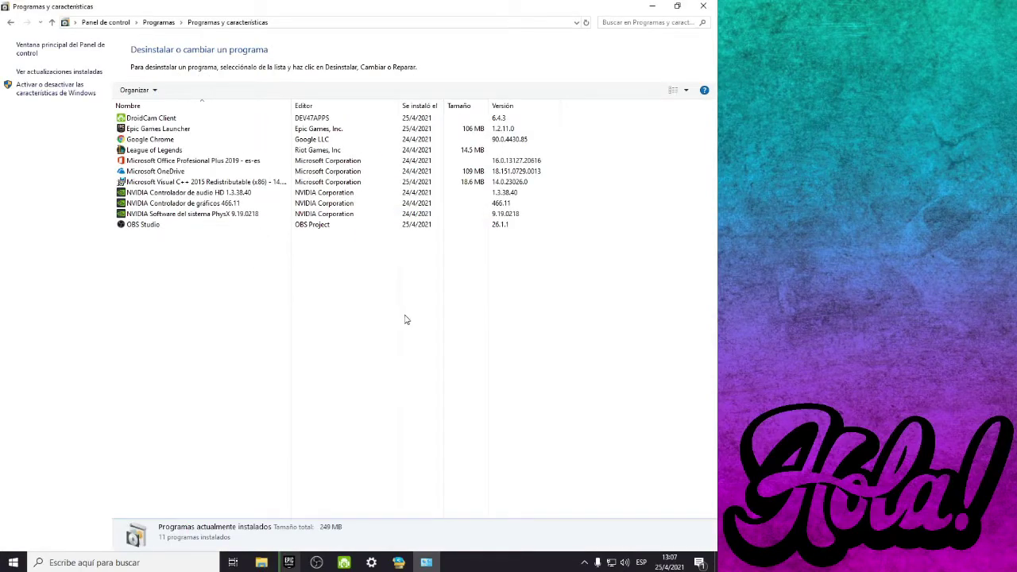
- Dismiss both program list windows and install Skype version 8.71 with the waiting setup wizard
left_click(713, 6)
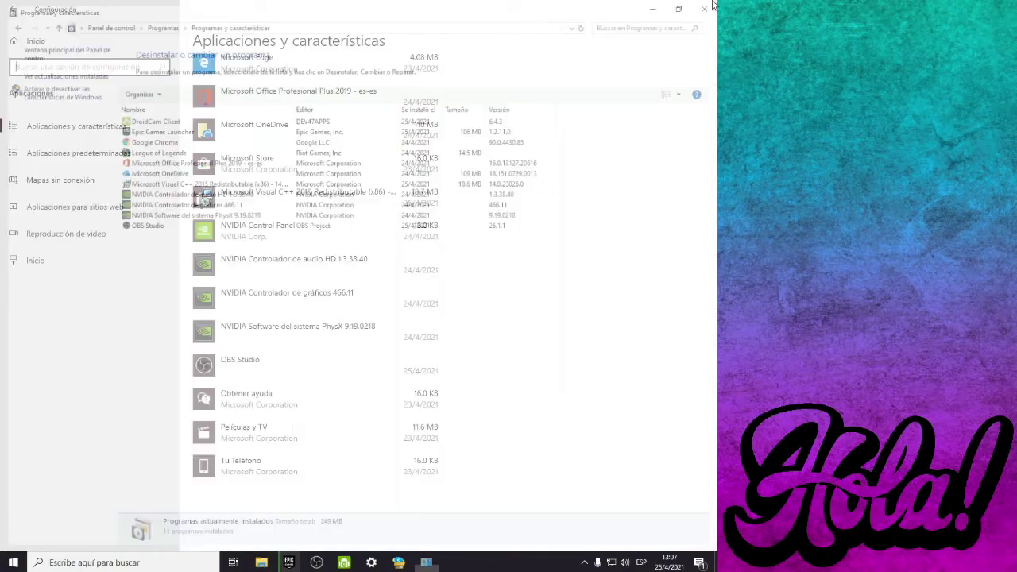
left_click(654, 6)
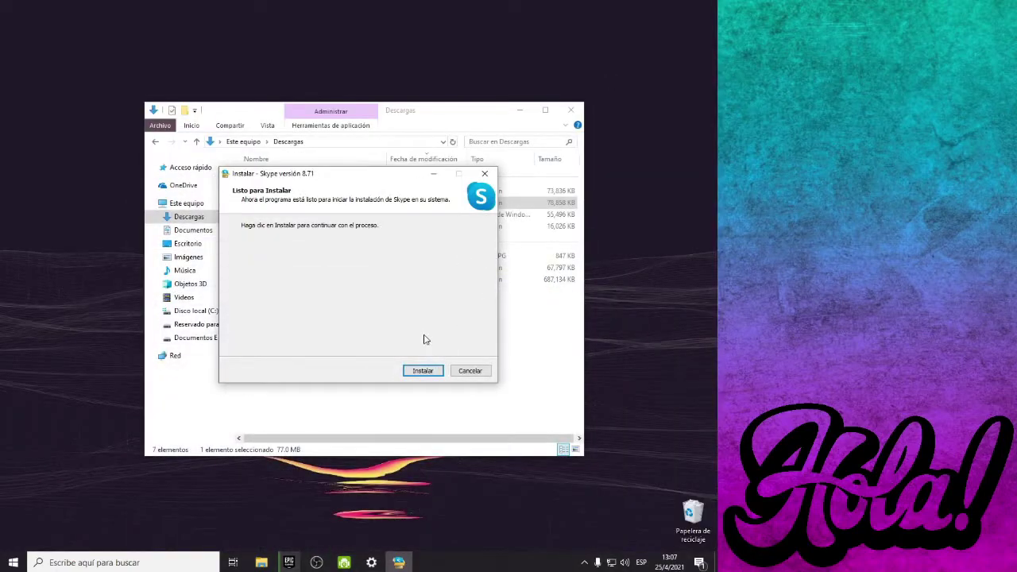
left_click(432, 370)
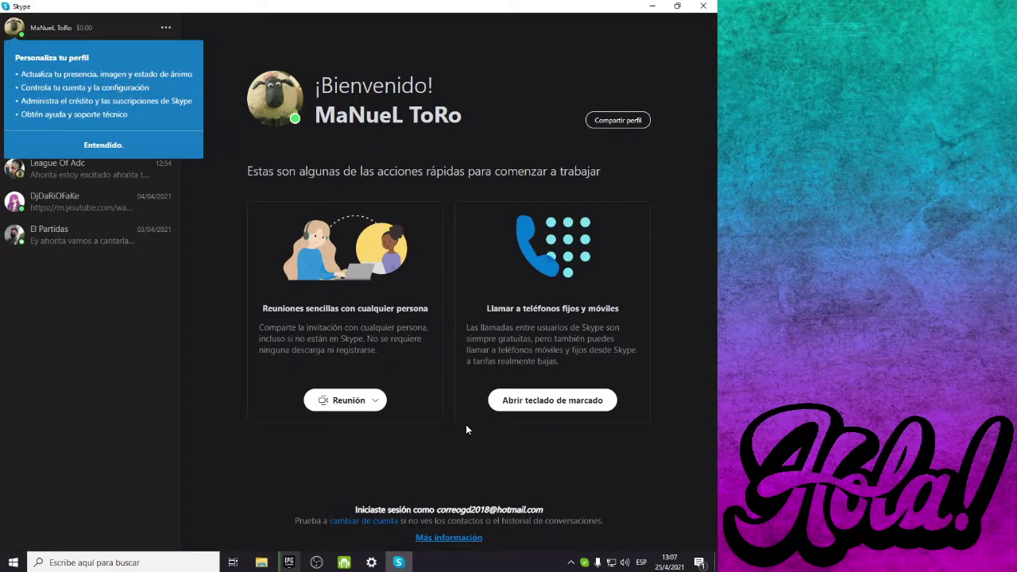
- Sign out of the current Skype account
left_click(164, 28)
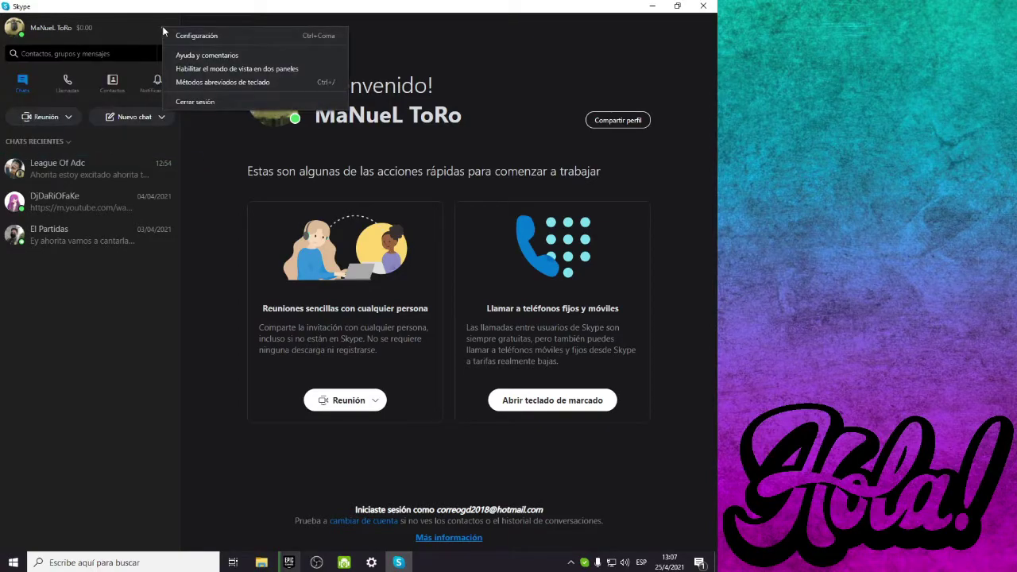
left_click(228, 111)
left_click(166, 29)
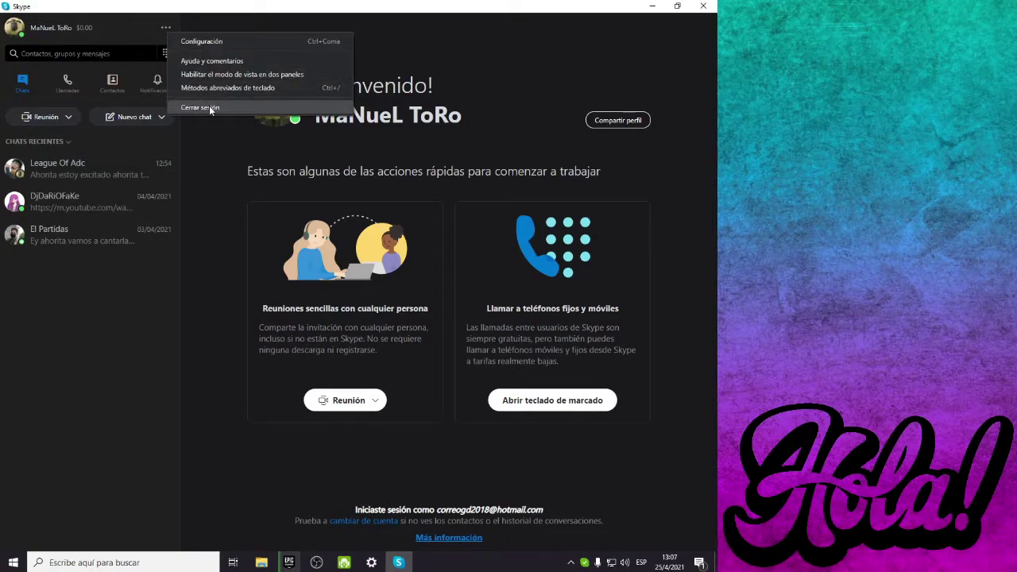
left_click(210, 108)
left_click(344, 298)
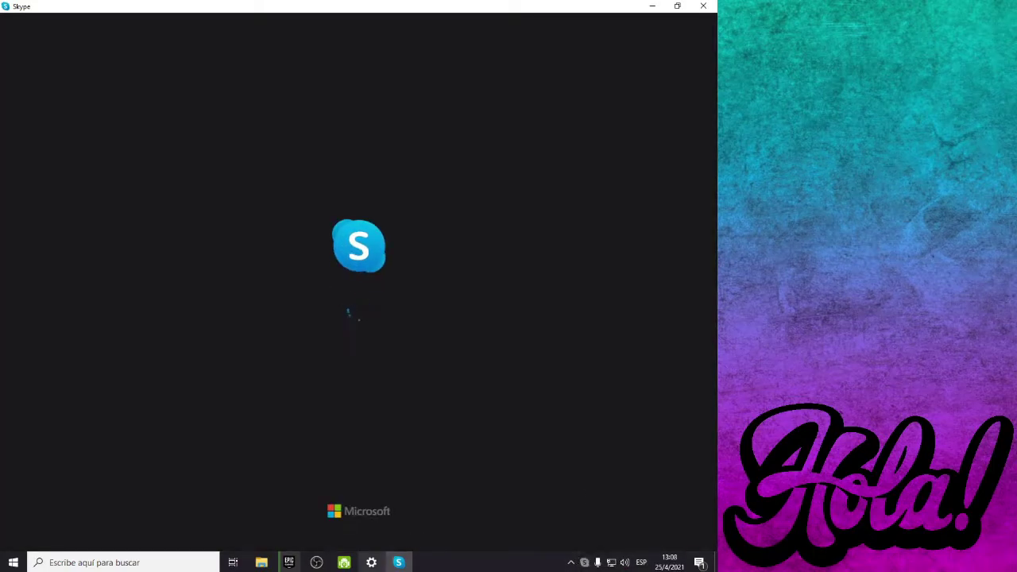
- Bring up the DroidCam client to check its connection, and minimize it again
mouse_move(331, 564)
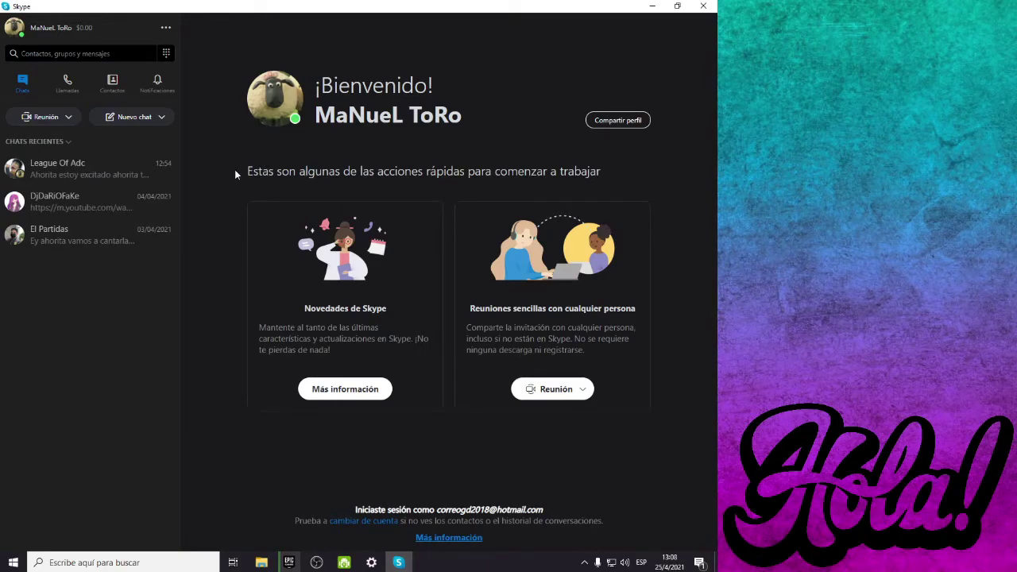
left_click(344, 563)
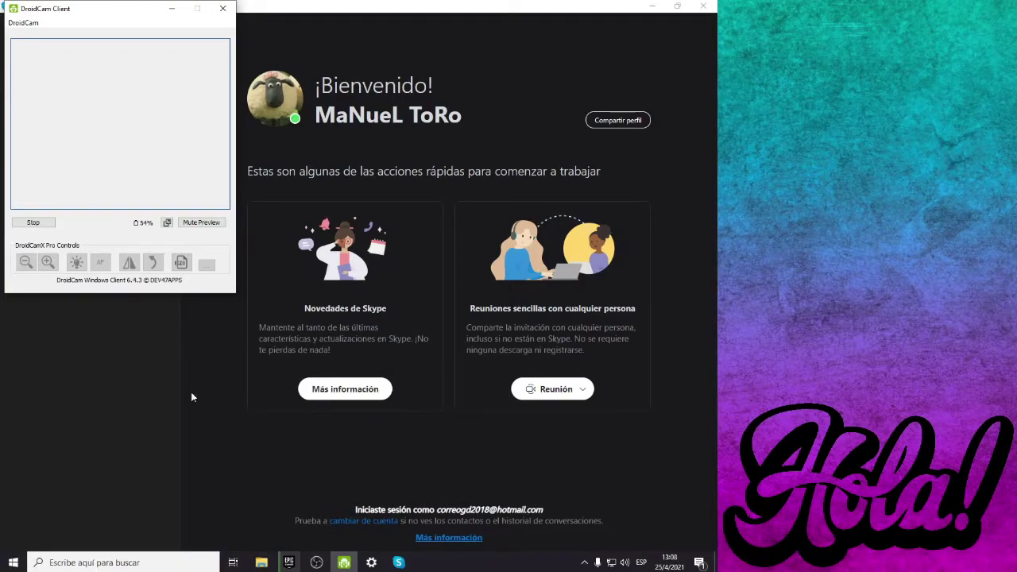
left_click(172, 8)
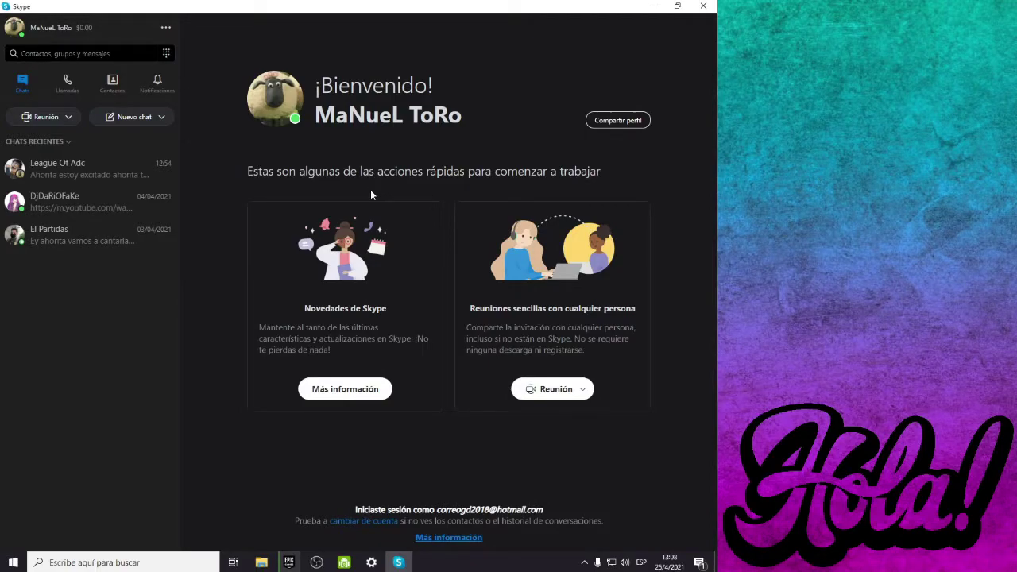
- Stop the DroidCam connection and restart it over WiFi with both video and audio at 192.168.100.8, port 4747
left_click(344, 563)
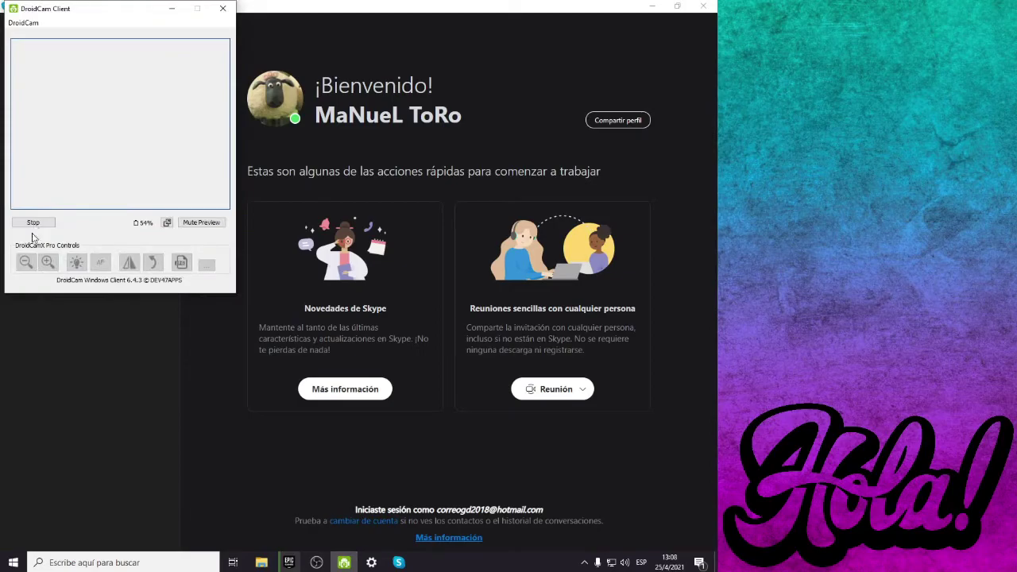
left_click(33, 222)
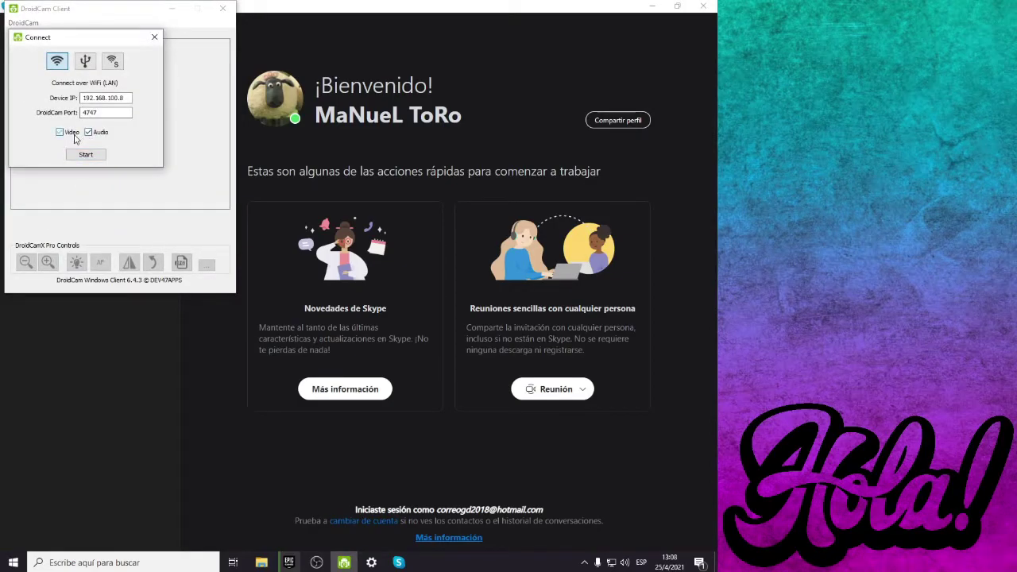
left_click(85, 153)
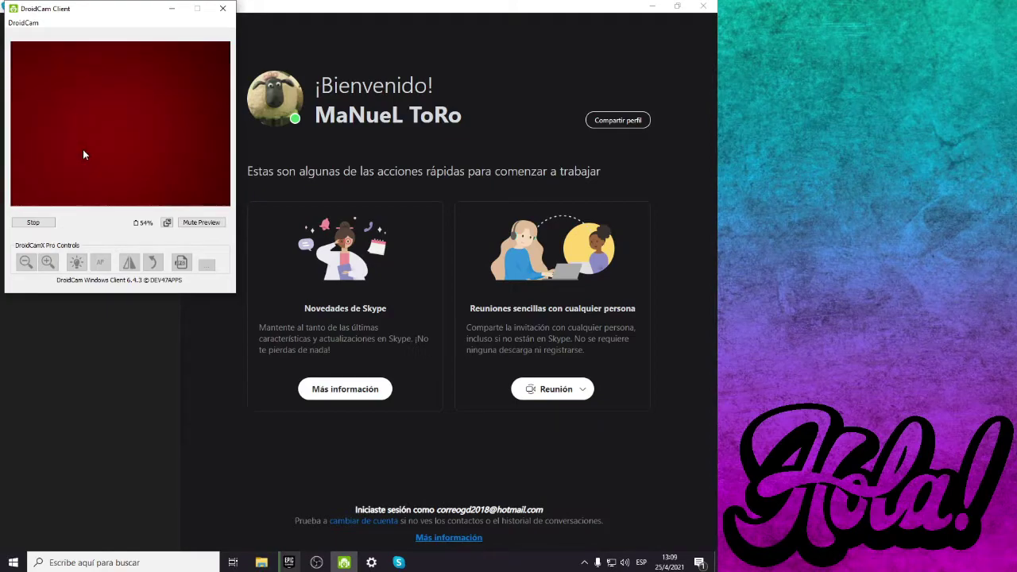
- Stop the DroidCam connection, start it again over WiFi with the same IP and port, and switch to OBS
left_click(41, 228)
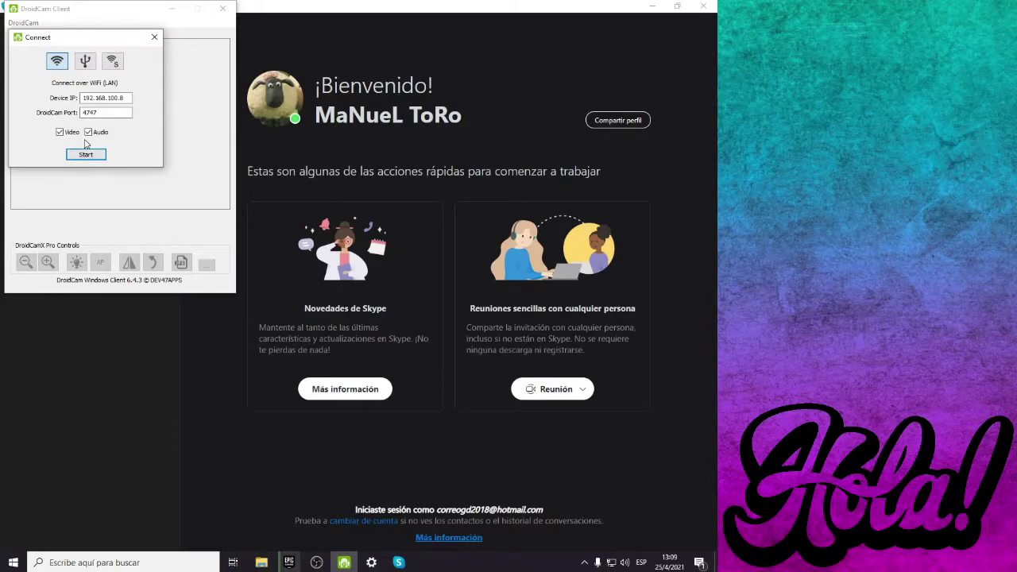
left_click(86, 154)
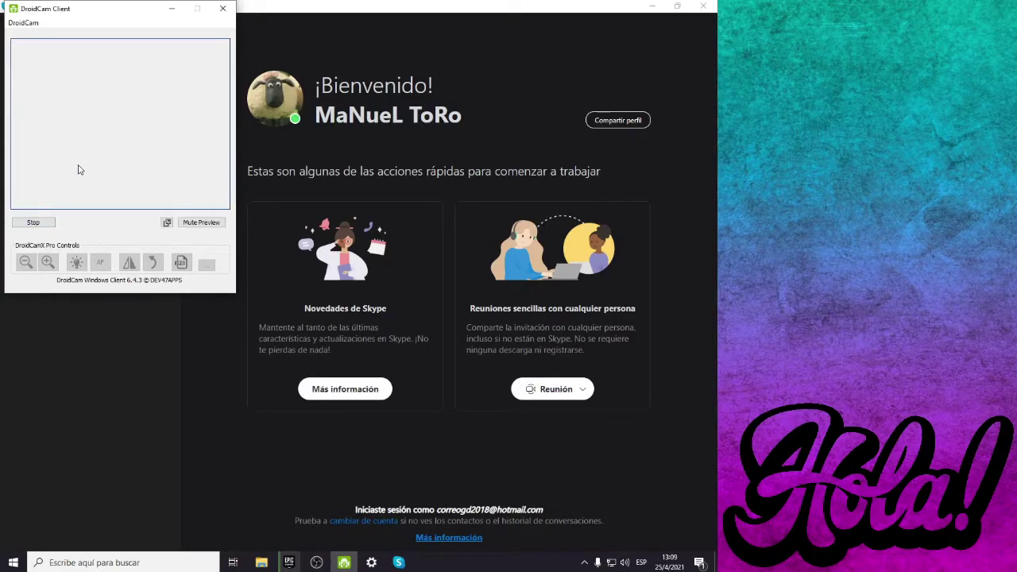
left_click(317, 562)
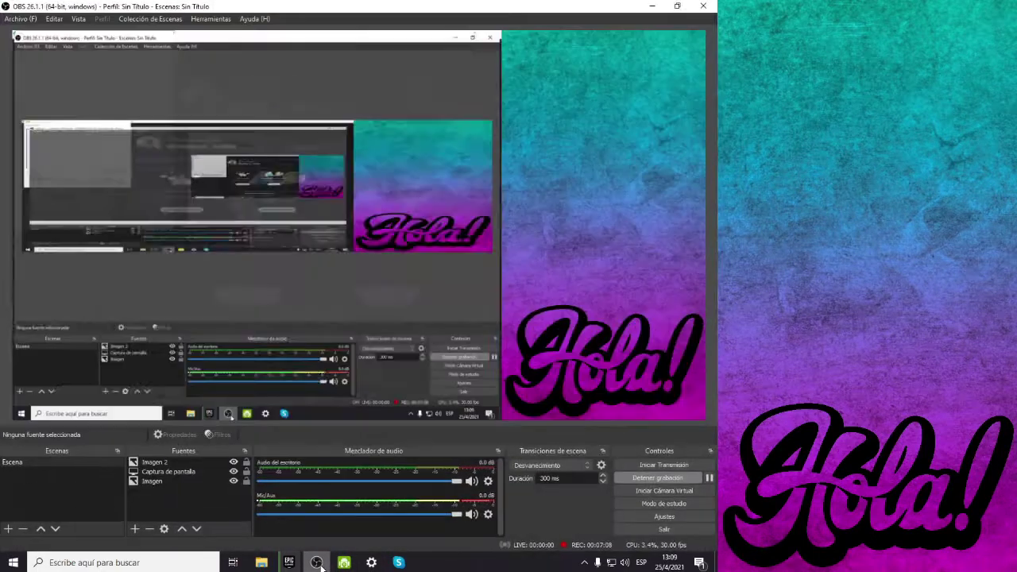
- Switch from OBS to Skype, open the League Of Adc group chat, and record and send a short voice message
left_click(316, 563)
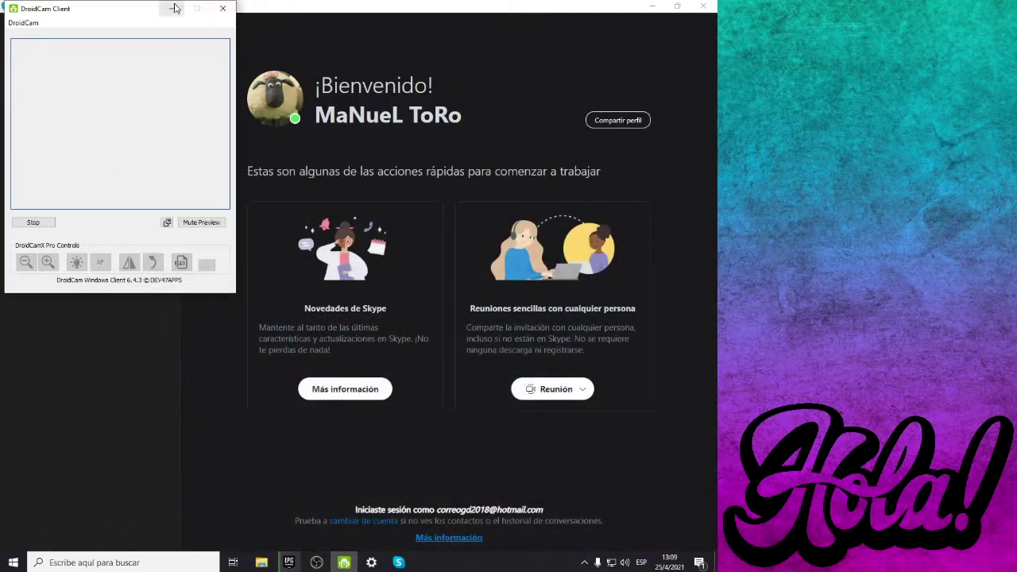
left_click(399, 563)
left_click(100, 174)
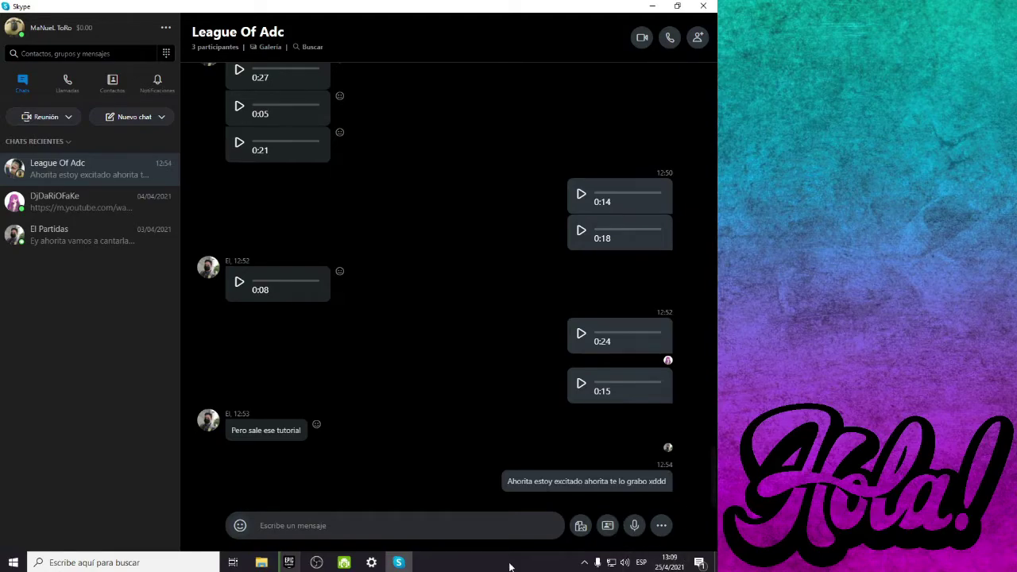
left_click(630, 527)
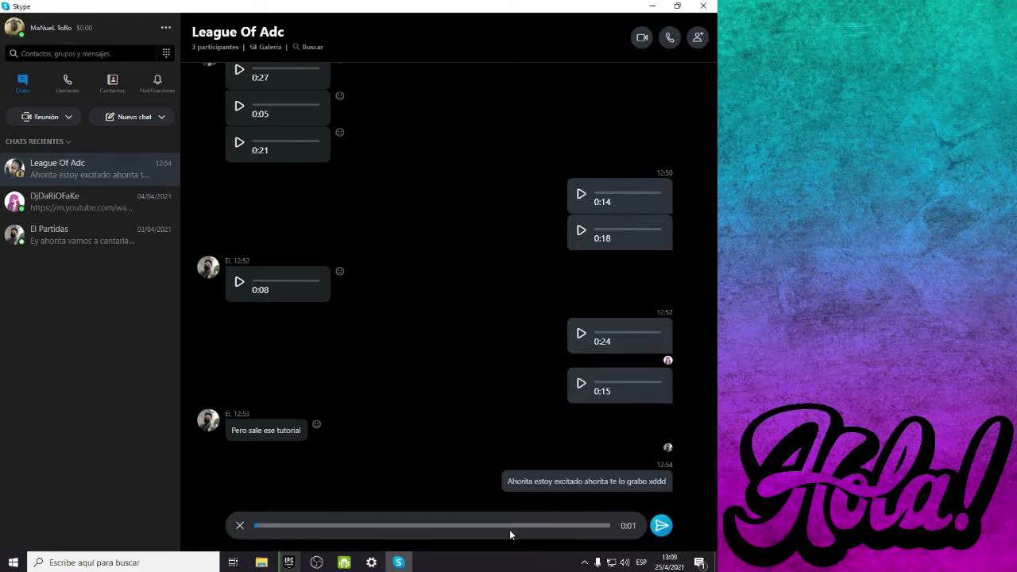
left_click(662, 525)
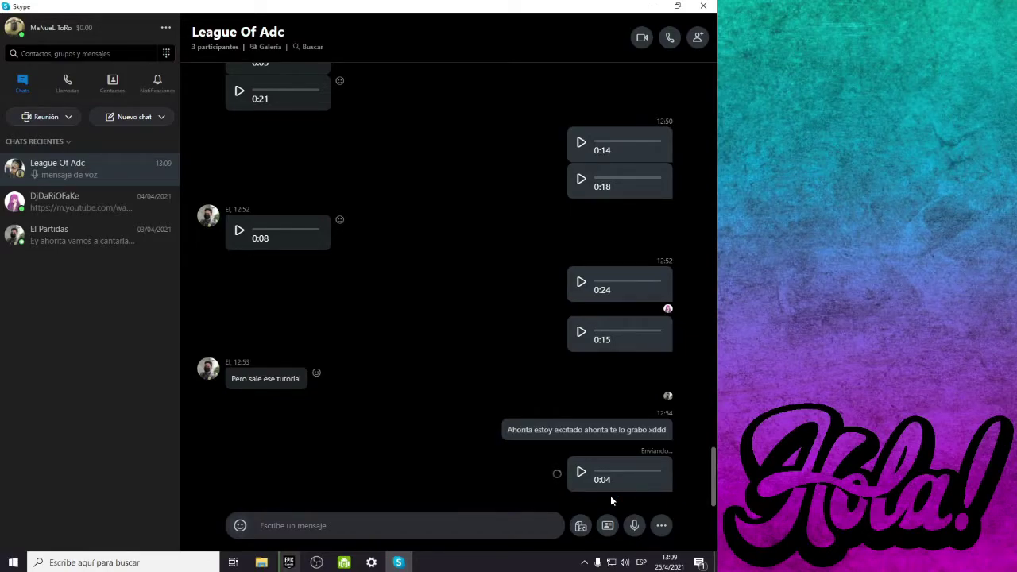
- Check the game download in Epic Games, return to Skype, and play back the voice message just sent
key("alt+Tab")
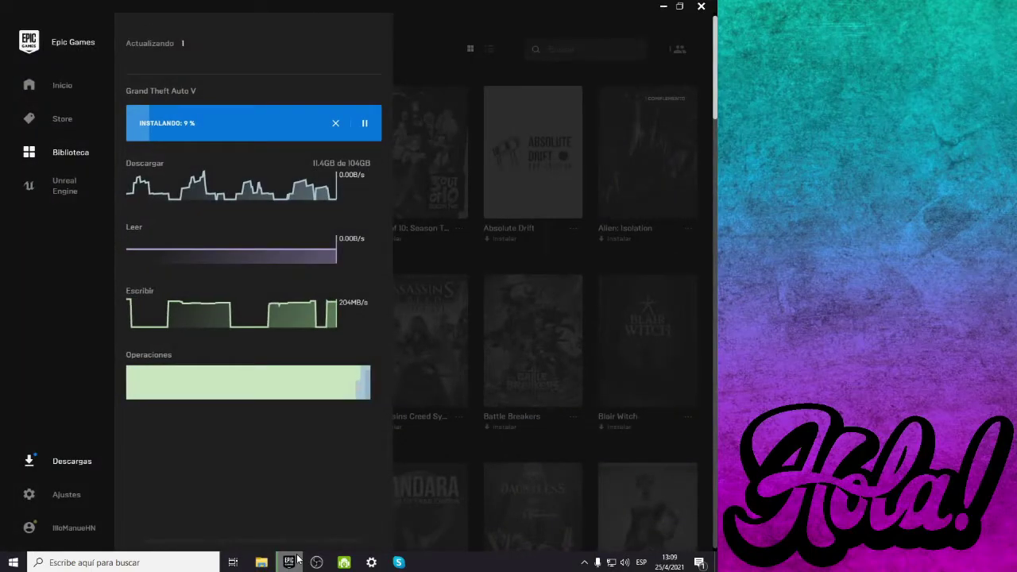
key("alt+Tab")
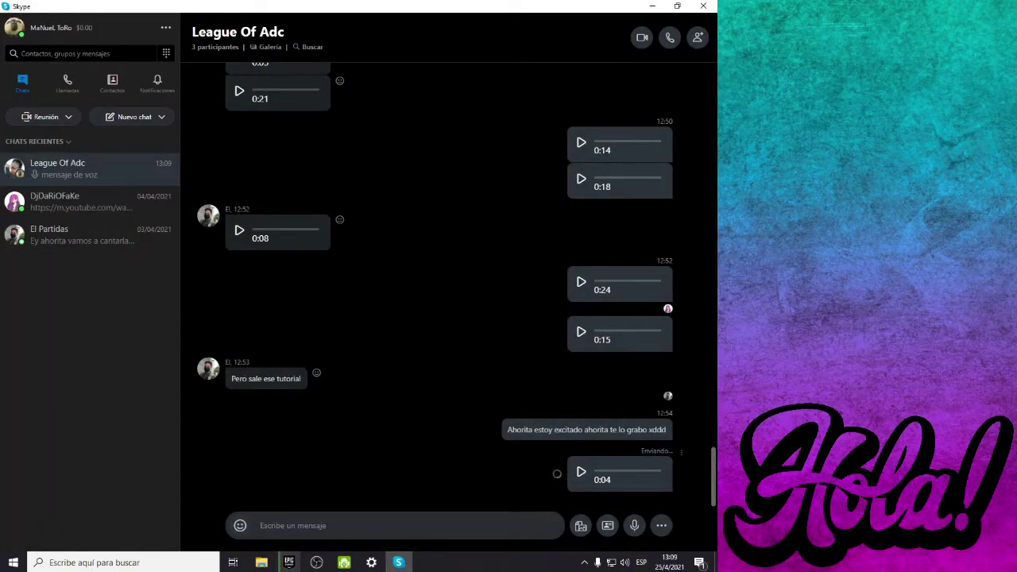
left_click_drag(668, 451, 668, 424)
left_click(581, 474)
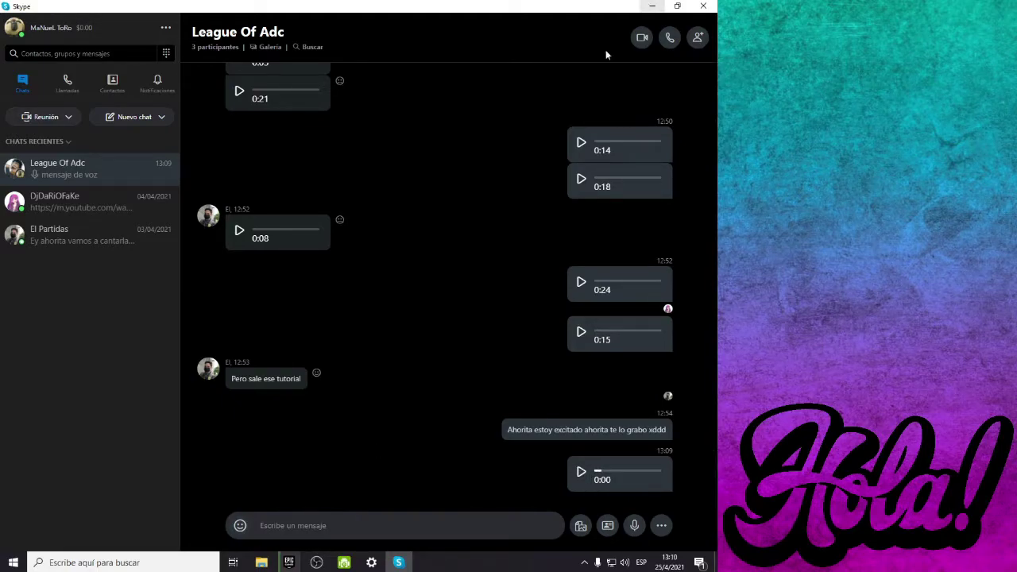
- Check the total processor usage in a maximized Task Manager, and close it
right_click(446, 562)
left_click(449, 512)
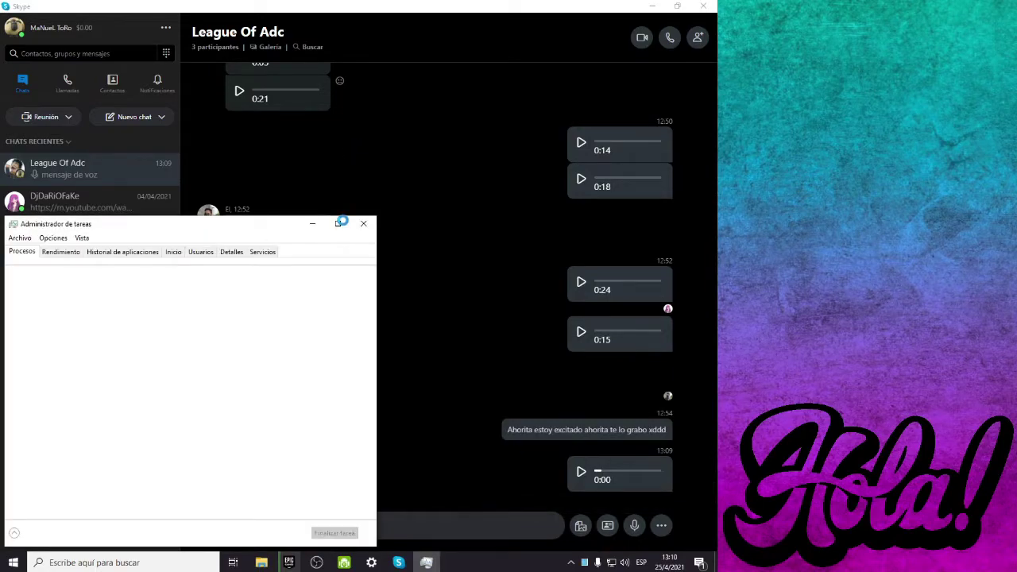
left_click(339, 223)
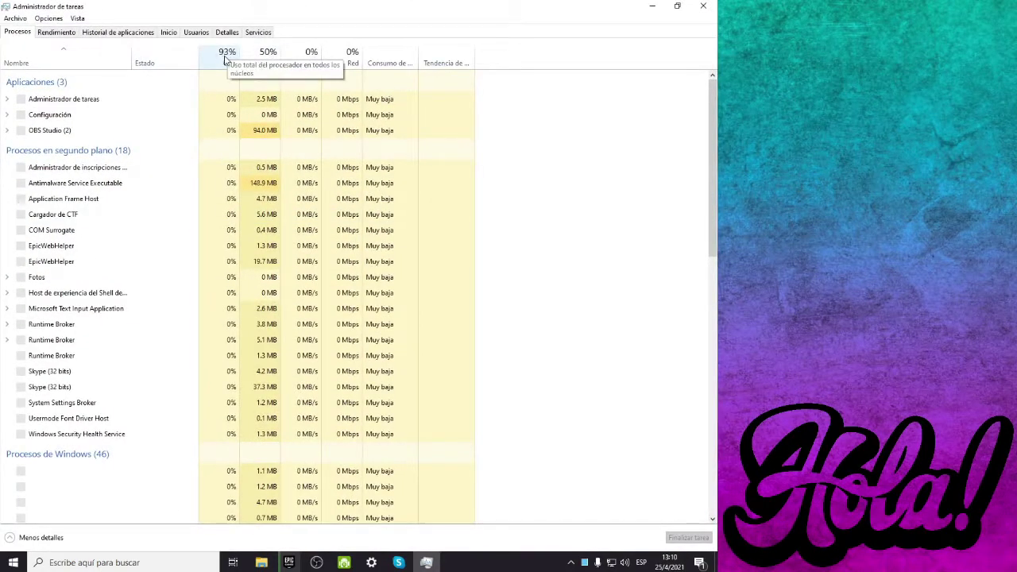
key("alt+F4")
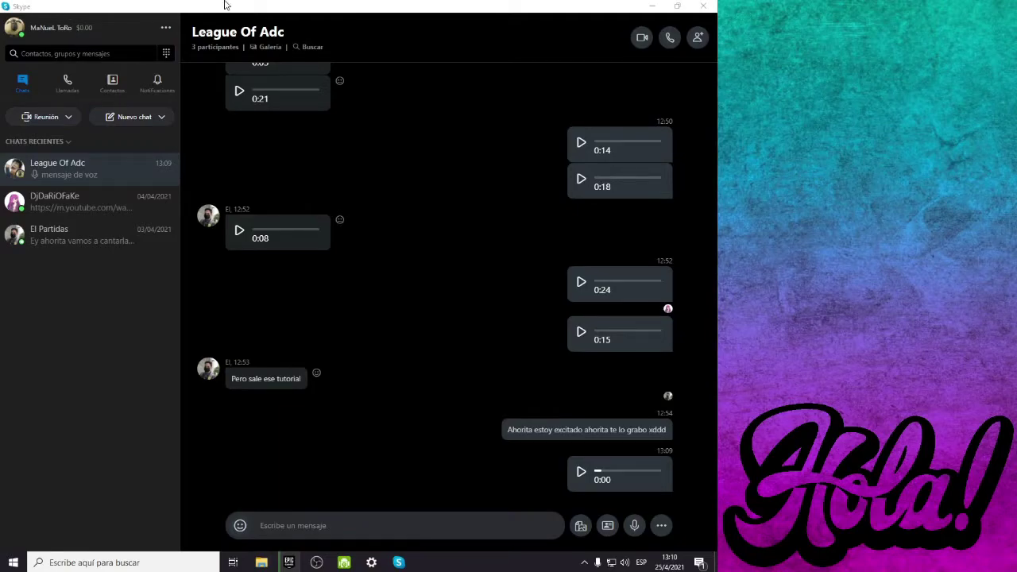
- Review the camera and microphone devices in Skype's audio and video settings, close them, and bring up the DroidCam client
left_click(165, 28)
left_click(177, 37)
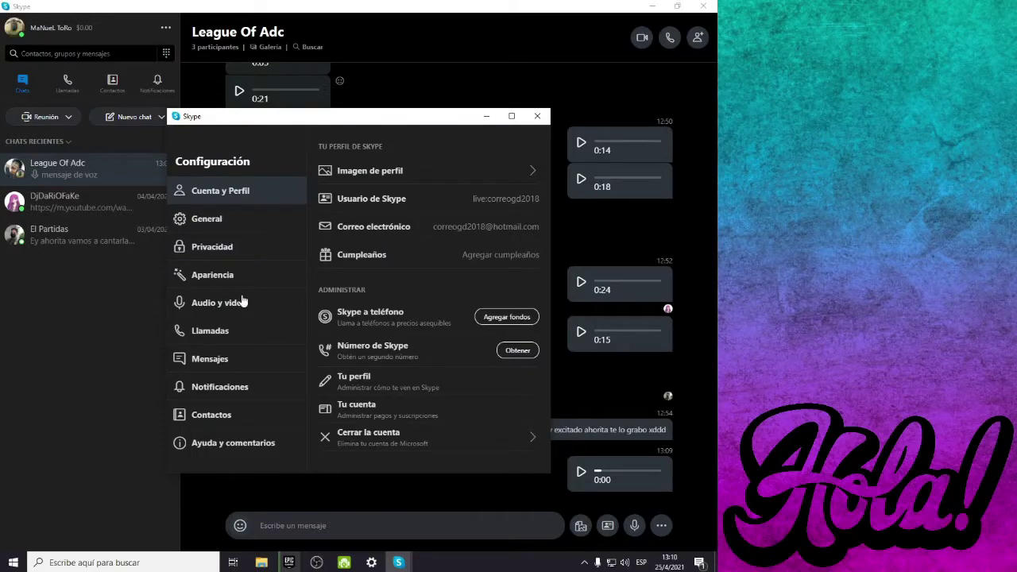
left_click(241, 303)
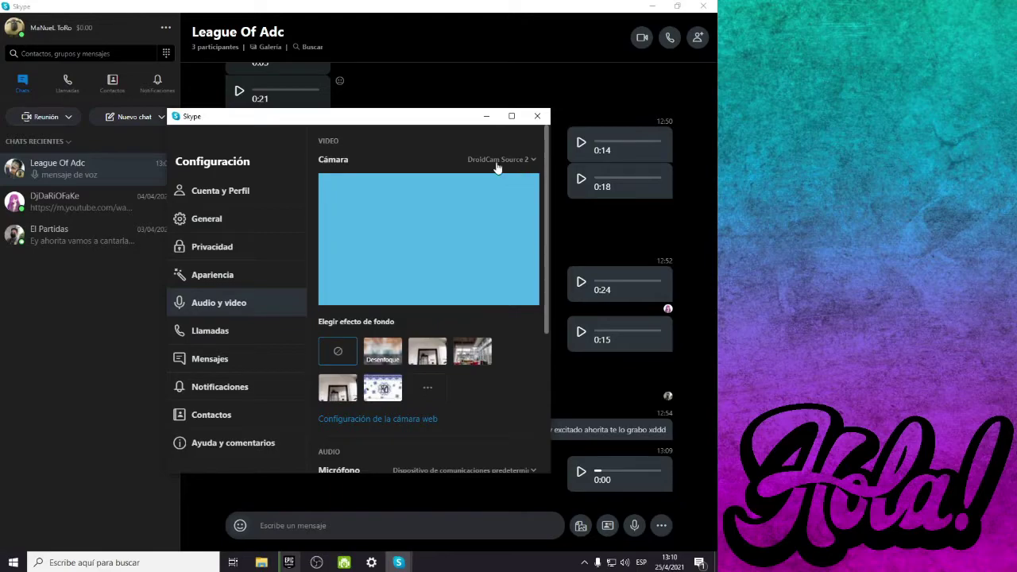
scroll(514, 297, "down", 5)
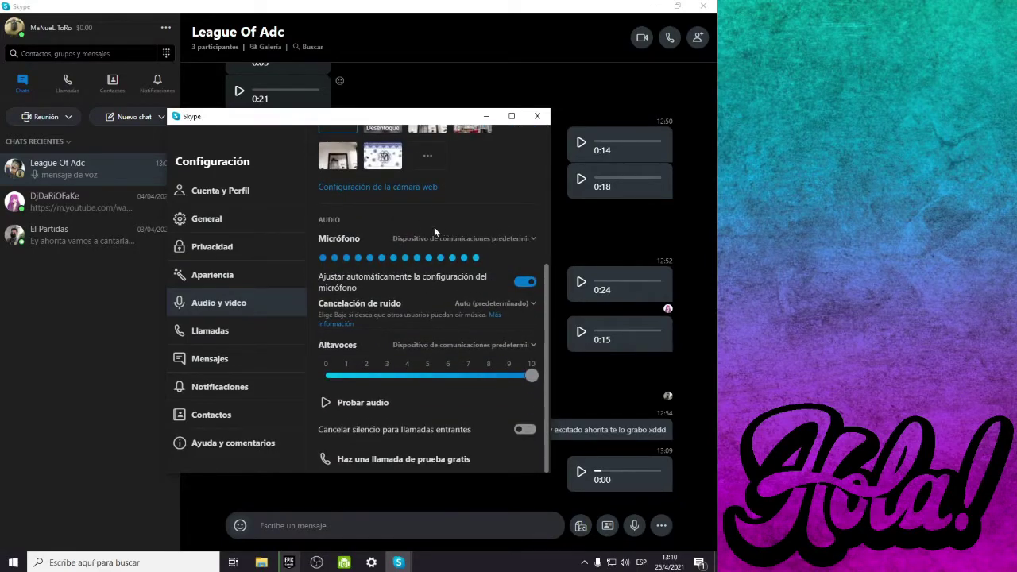
left_click(537, 116)
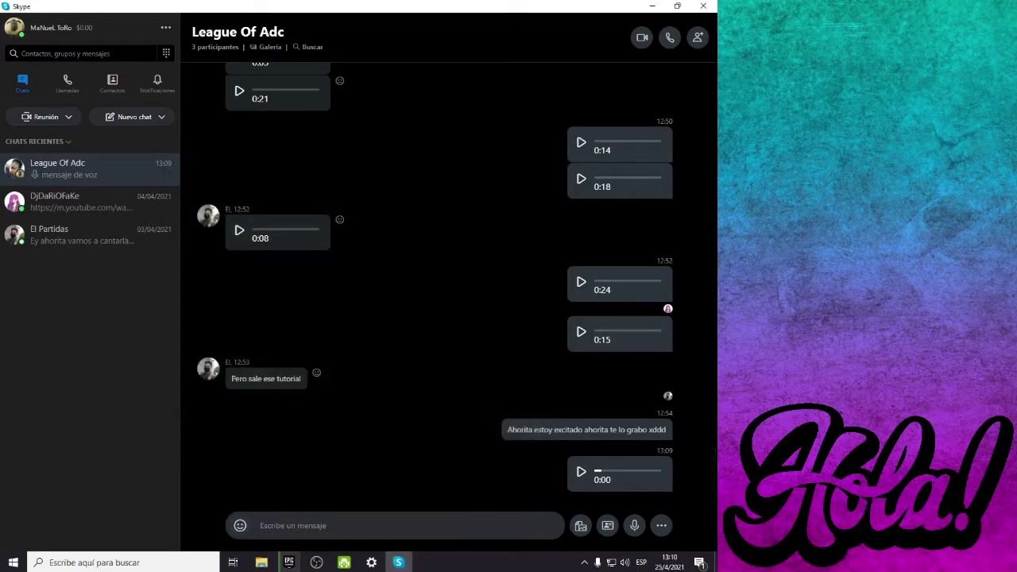
left_click(344, 563)
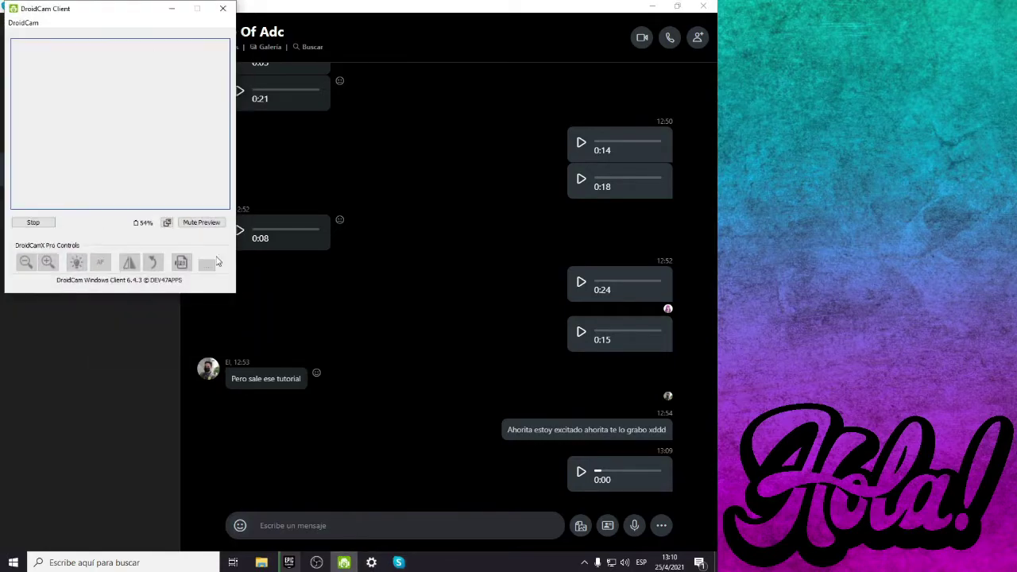